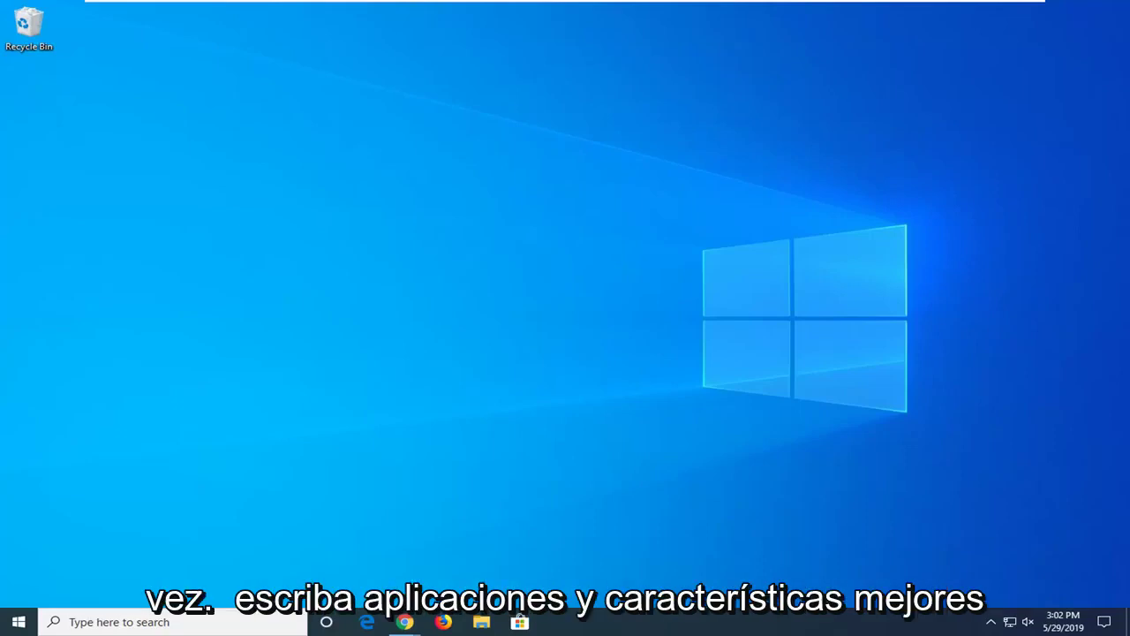
Search the Start menu for 'apps and features'
{"action": "left_click", "coordinate": [17, 621]}
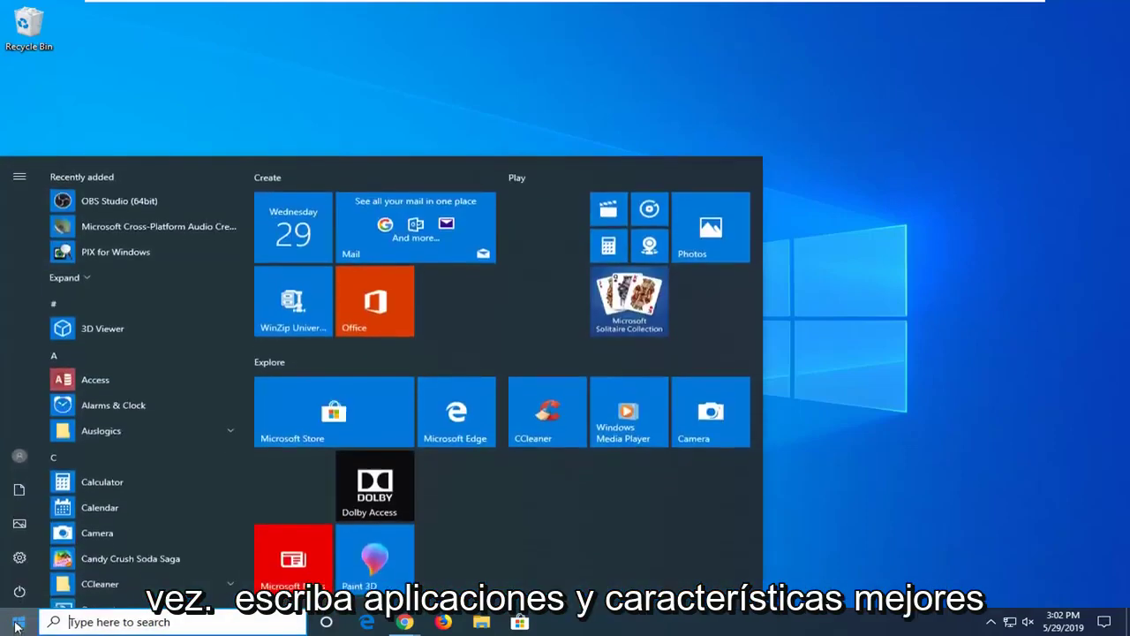
{"action": "type", "text": "apps and feat"}
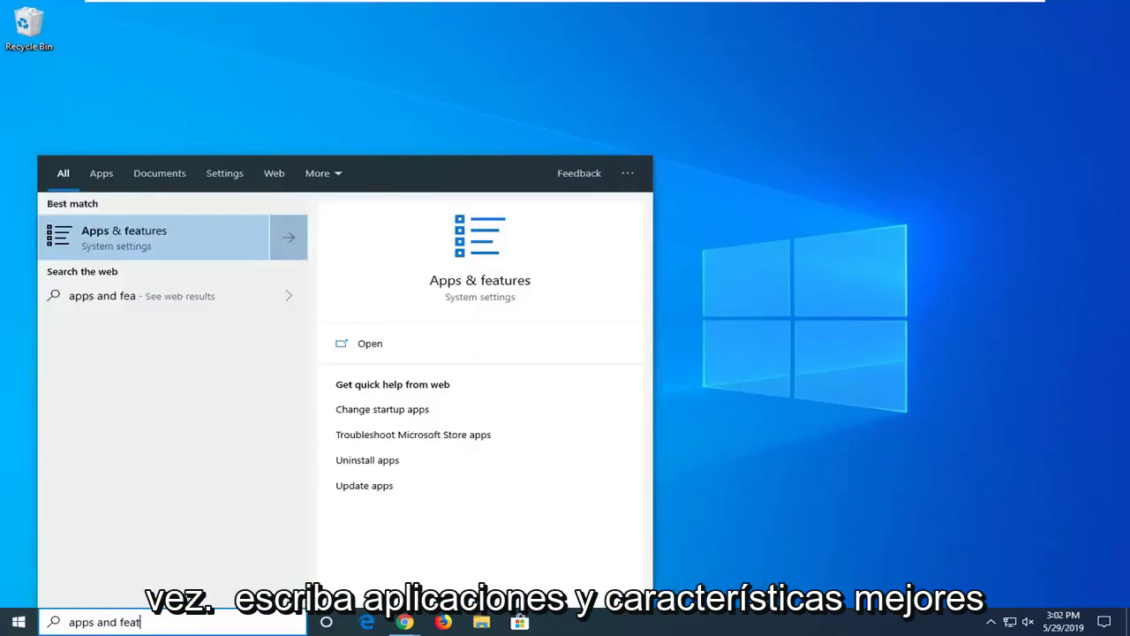
{"action": "type", "text": "ures"}
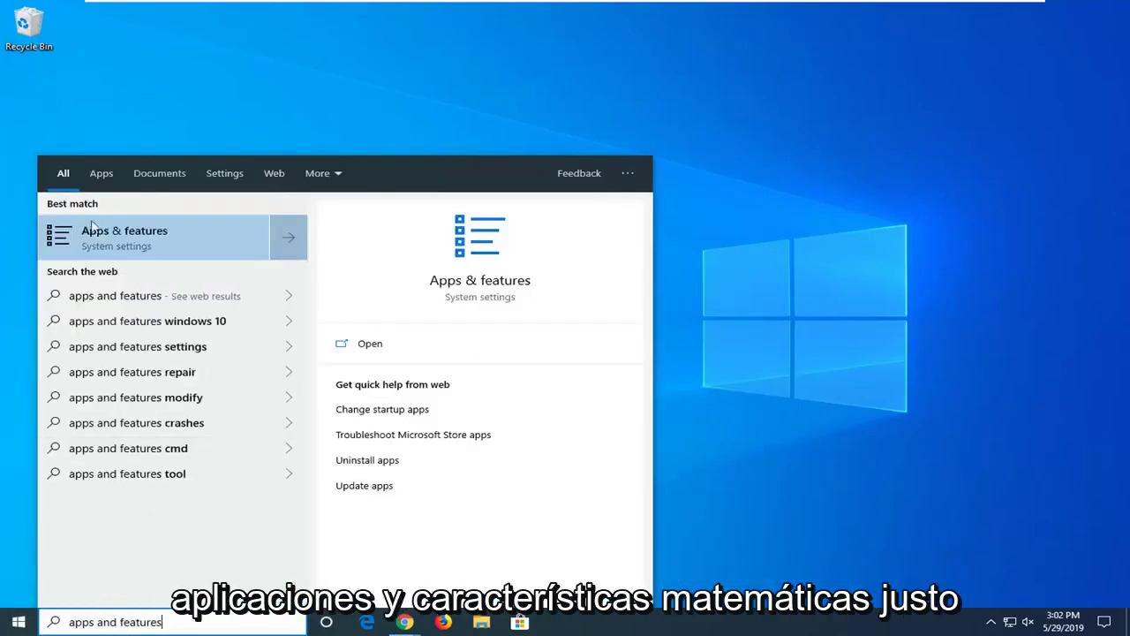
Open Apps & features, filter the list by 'store' and expand Microsoft Store
{"action": "left_click", "coordinate": [184, 243]}
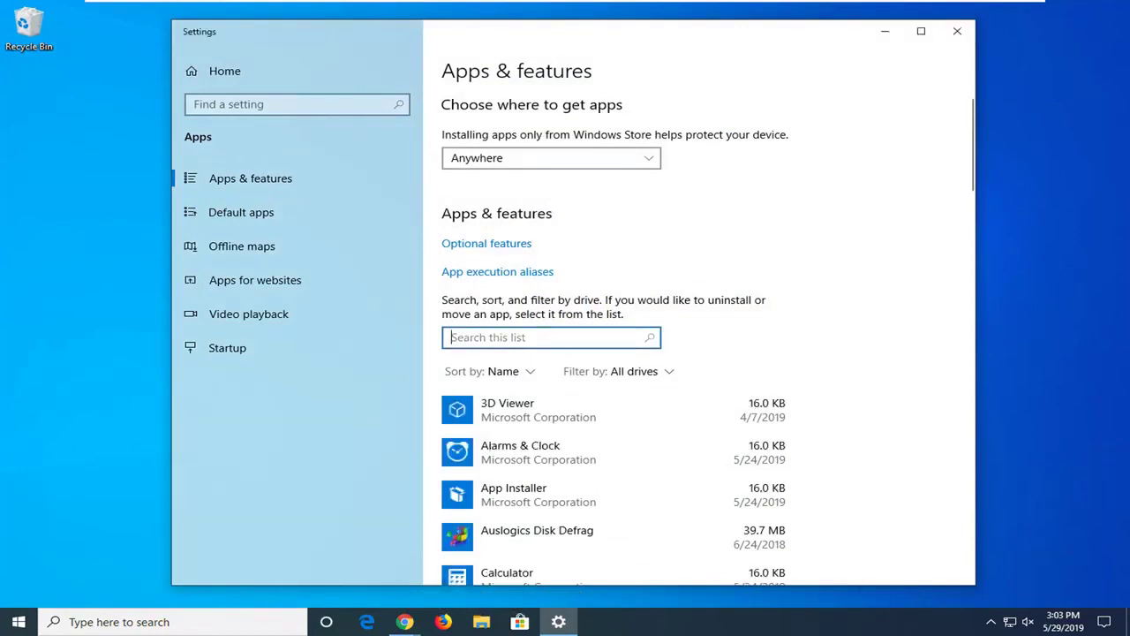
{"action": "type", "text": "s"}
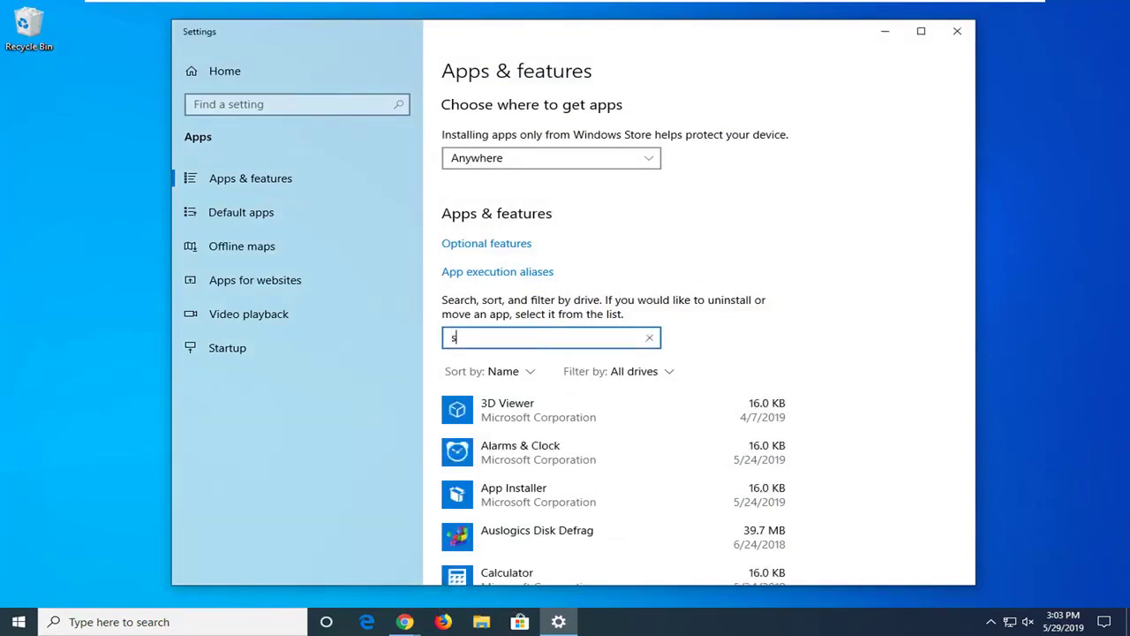
{"action": "type", "text": "tore"}
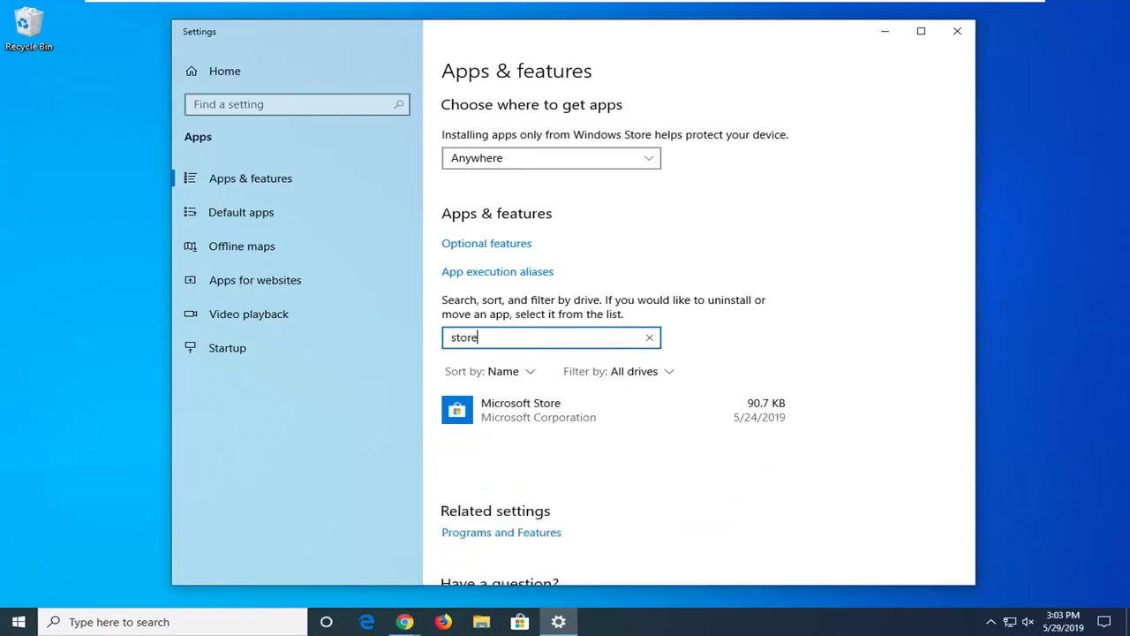
{"action": "left_click", "coordinate": [520, 416]}
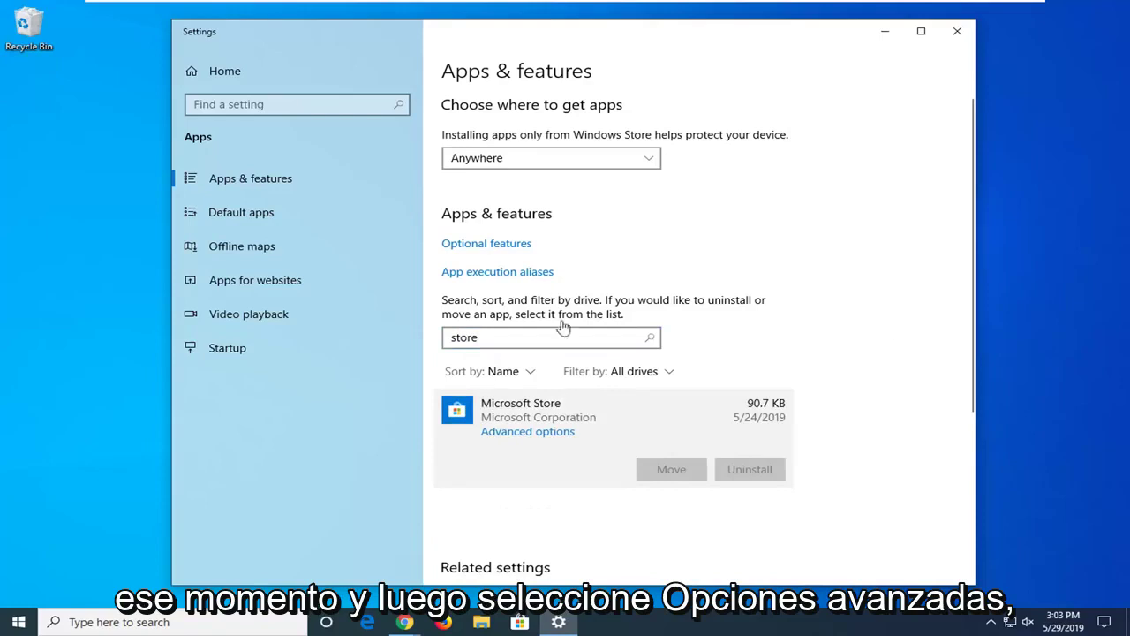
Reset Microsoft Store from its Advanced options, confirm the reset, and close Settings
{"action": "left_click", "coordinate": [529, 433]}
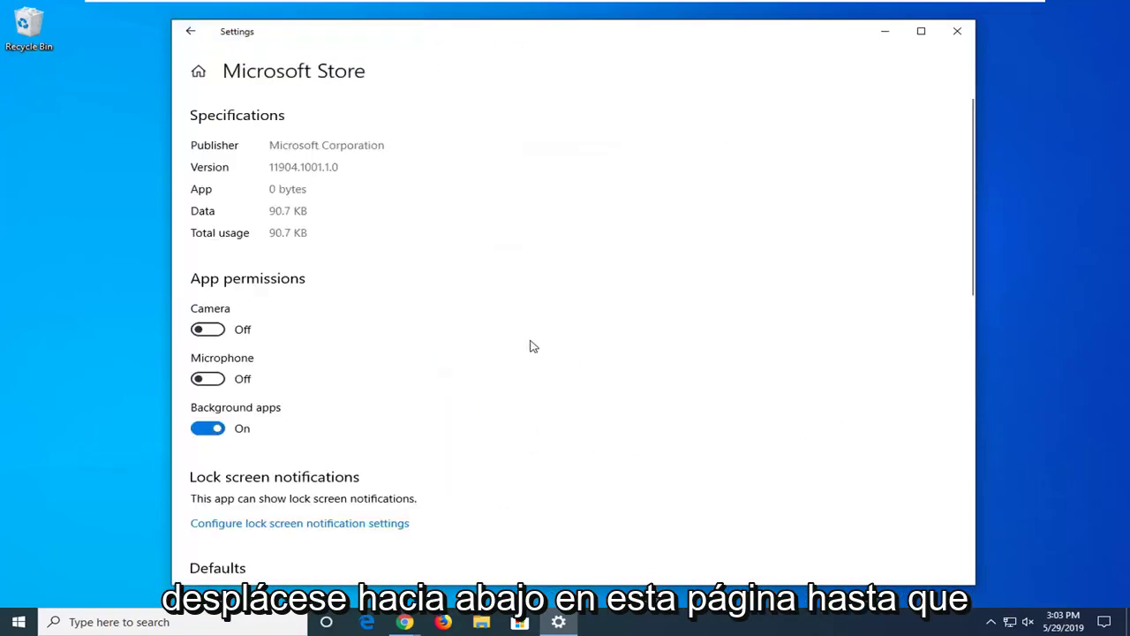
{"action": "scroll", "coordinate": [529, 348], "scroll_direction": "down", "scroll_amount": 4}
{"action": "scroll", "coordinate": [530, 347], "scroll_direction": "down", "scroll_amount": 2}
{"action": "scroll", "coordinate": [528, 353], "scroll_direction": "down", "scroll_amount": 2}
{"action": "scroll", "coordinate": [526, 357], "scroll_direction": "down", "scroll_amount": 3}
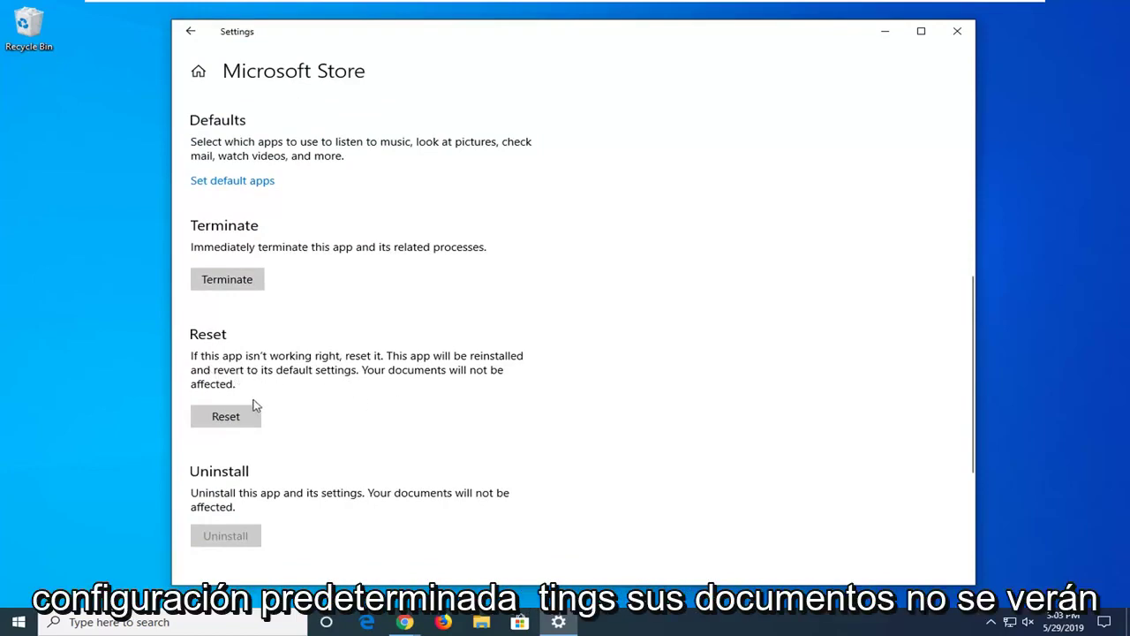
{"action": "left_click", "coordinate": [236, 418]}
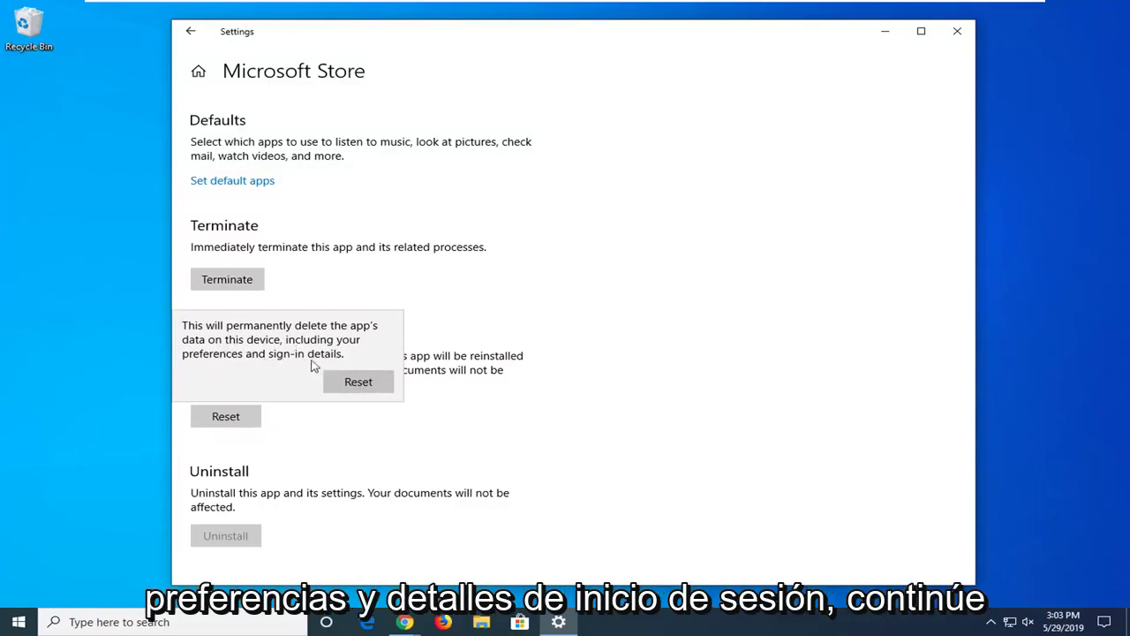
{"action": "left_click", "coordinate": [369, 387]}
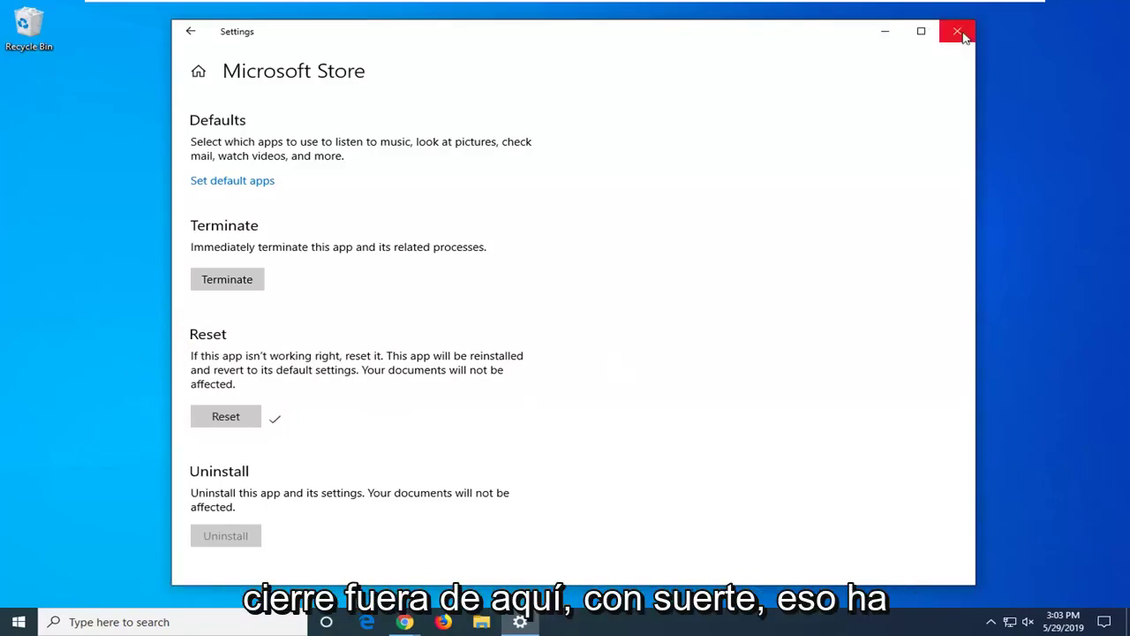
{"action": "left_click", "coordinate": [960, 35]}
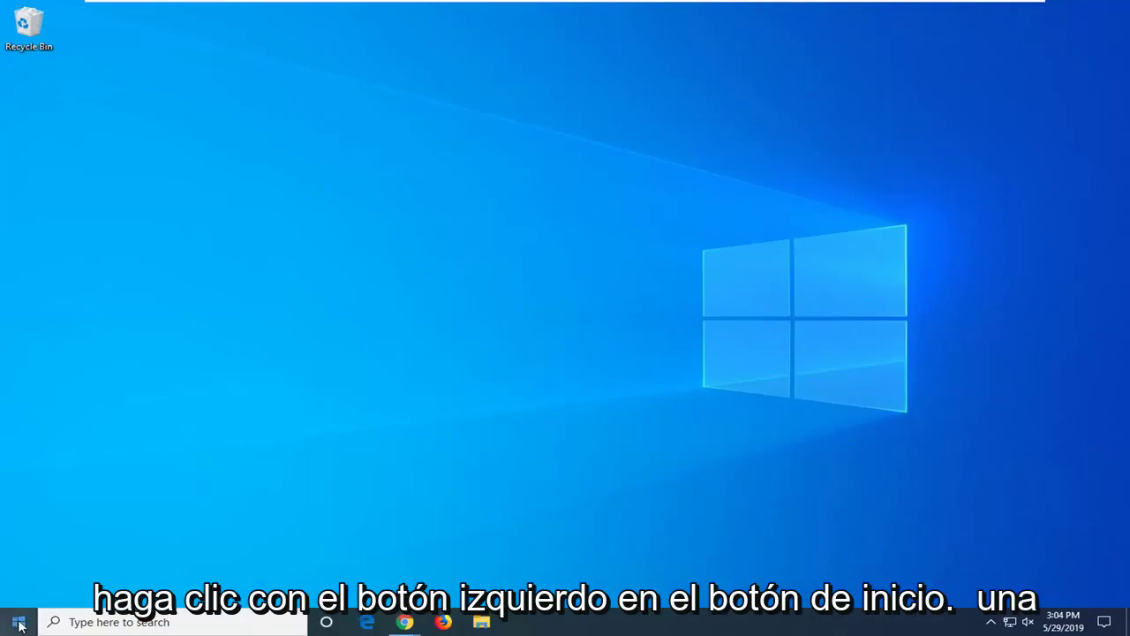
Search the Start menu for 'regedit' and launch Registry Editor
{"action": "left_click", "coordinate": [19, 623]}
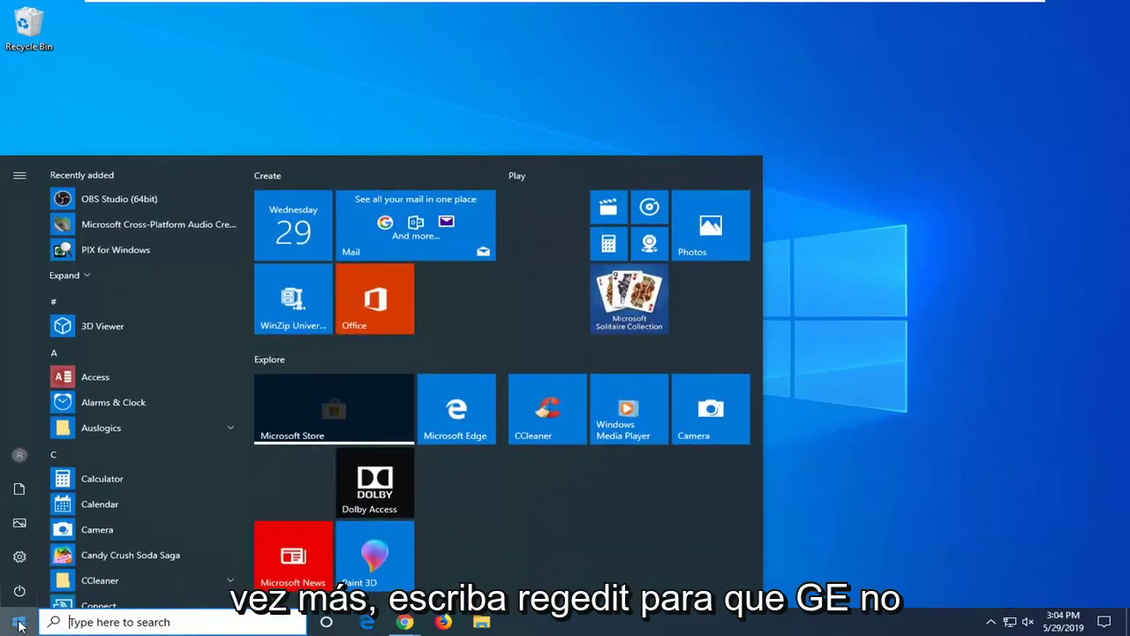
{"action": "type", "text": "regedit"}
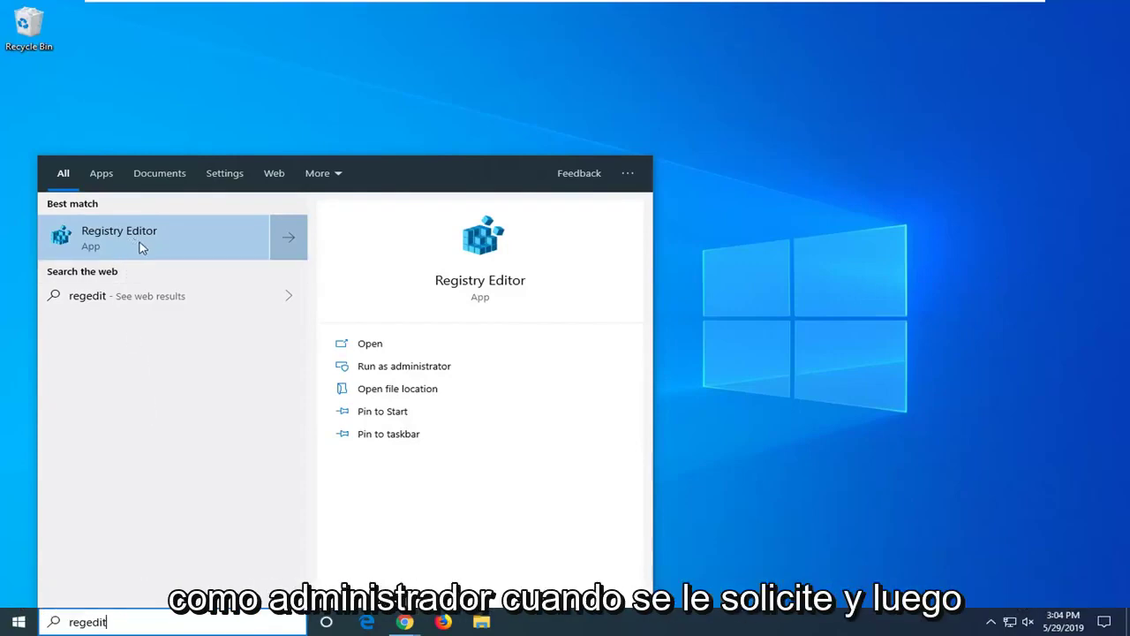
{"action": "right_click", "coordinate": [210, 244]}
{"action": "key", "text": "Escape"}
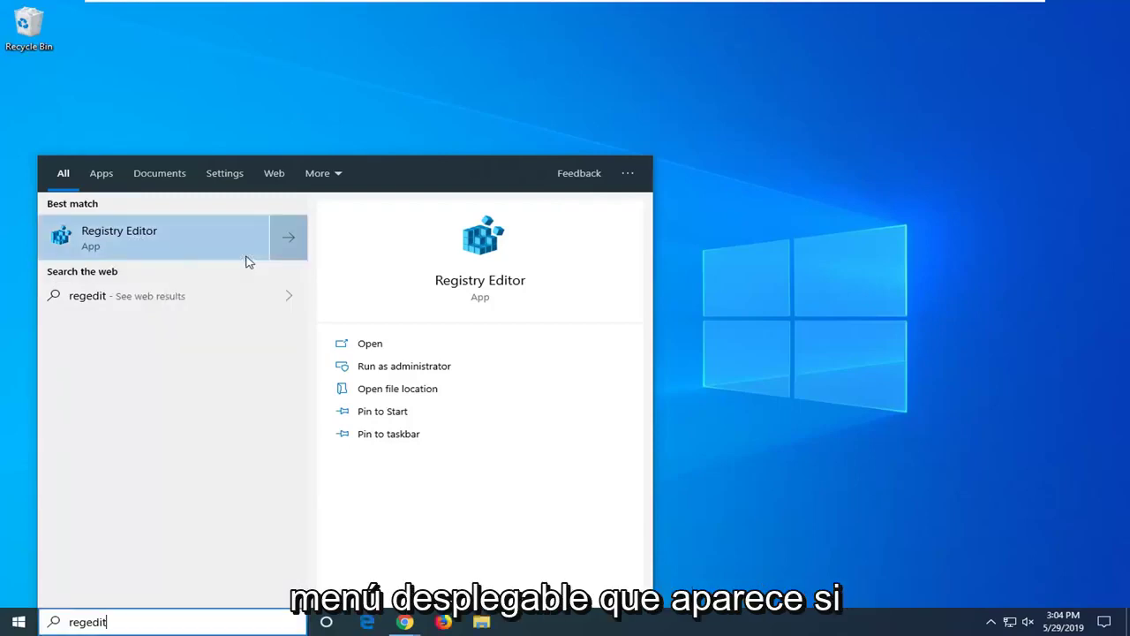
{"action": "left_click", "coordinate": [247, 258]}
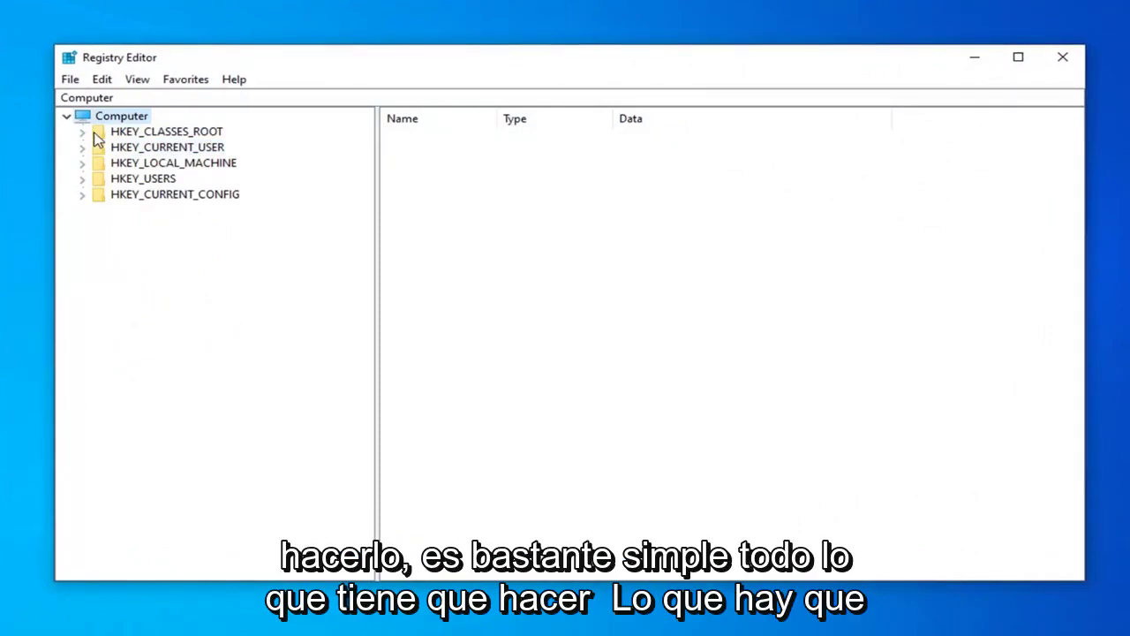
Export a backup of the registry to a file
{"action": "left_click", "coordinate": [71, 81]}
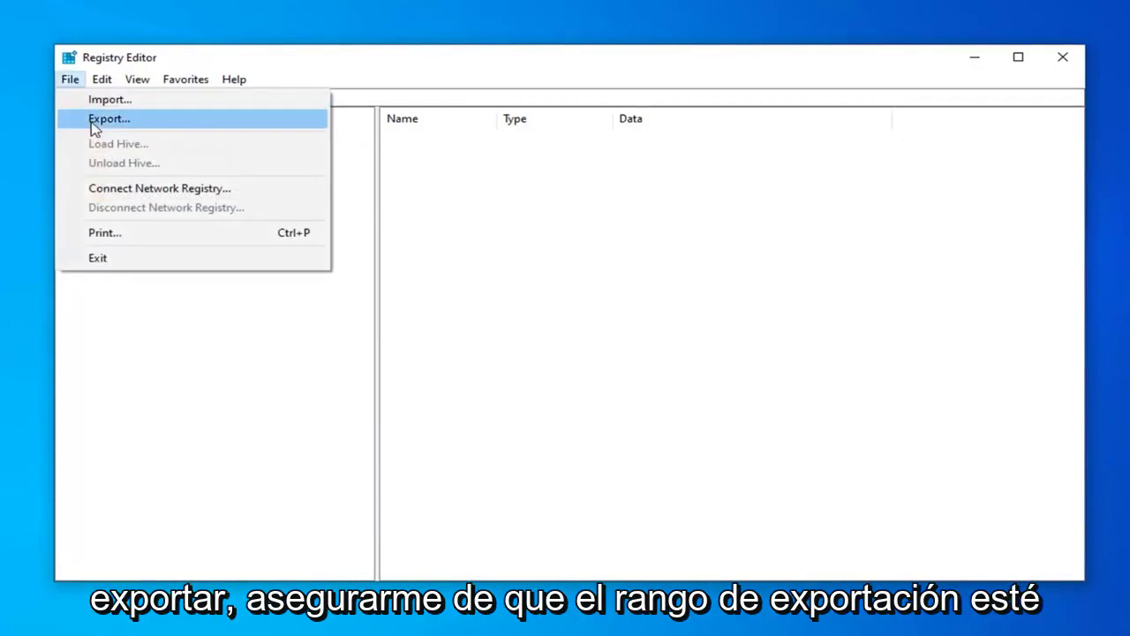
{"action": "left_click", "coordinate": [93, 121]}
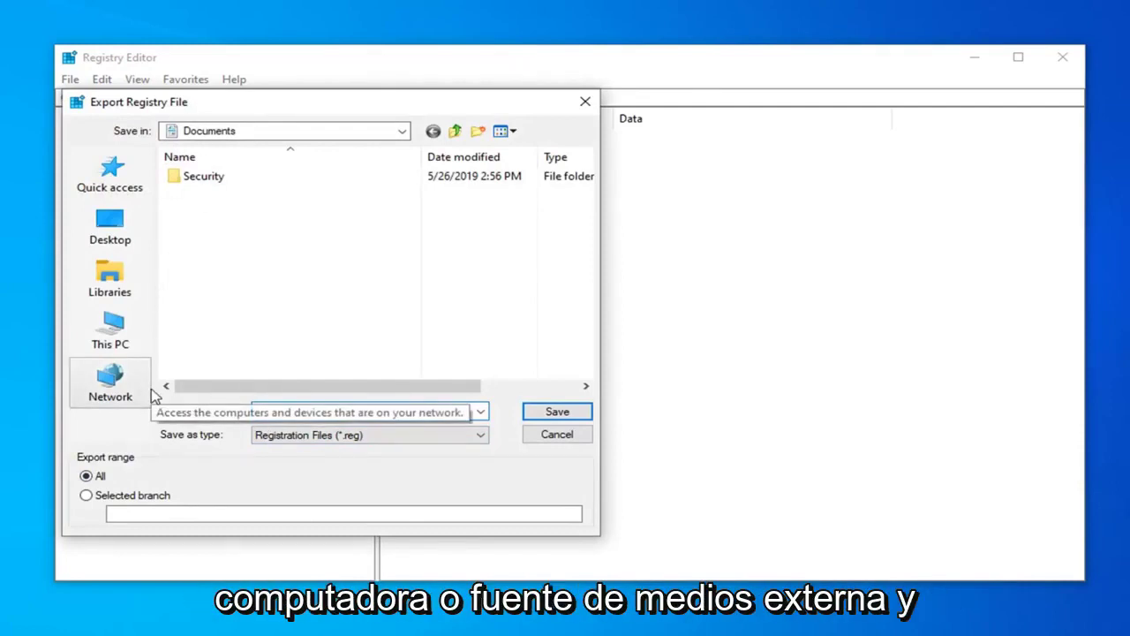
{"action": "left_click", "coordinate": [556, 436]}
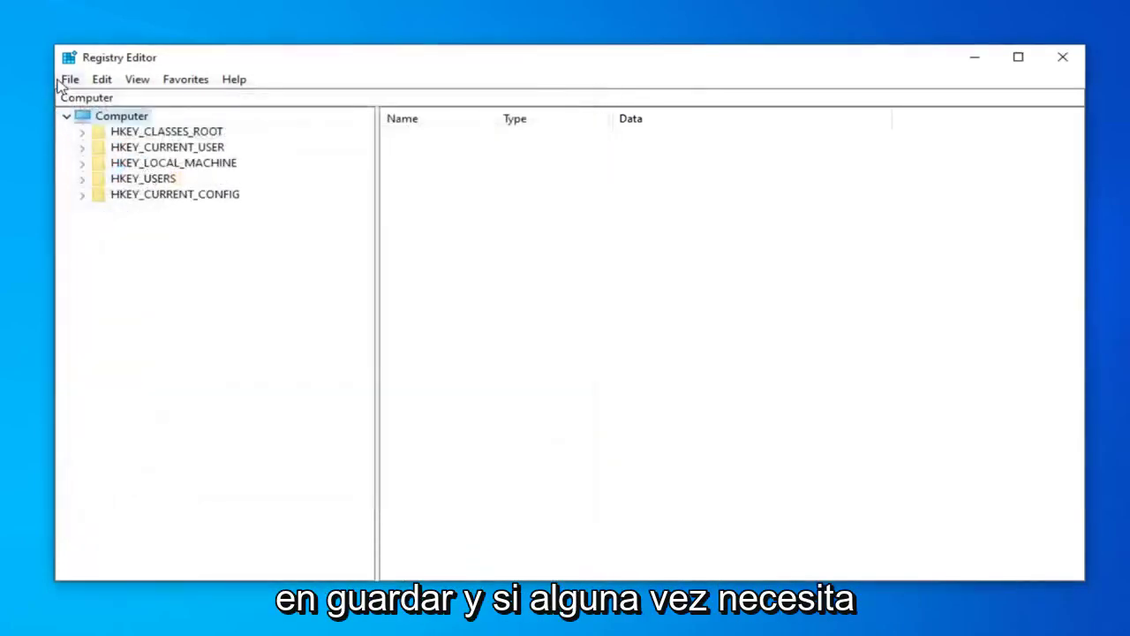
Open the registry import dialog, then cancel without importing
{"action": "left_click", "coordinate": [68, 81]}
{"action": "left_click", "coordinate": [97, 99]}
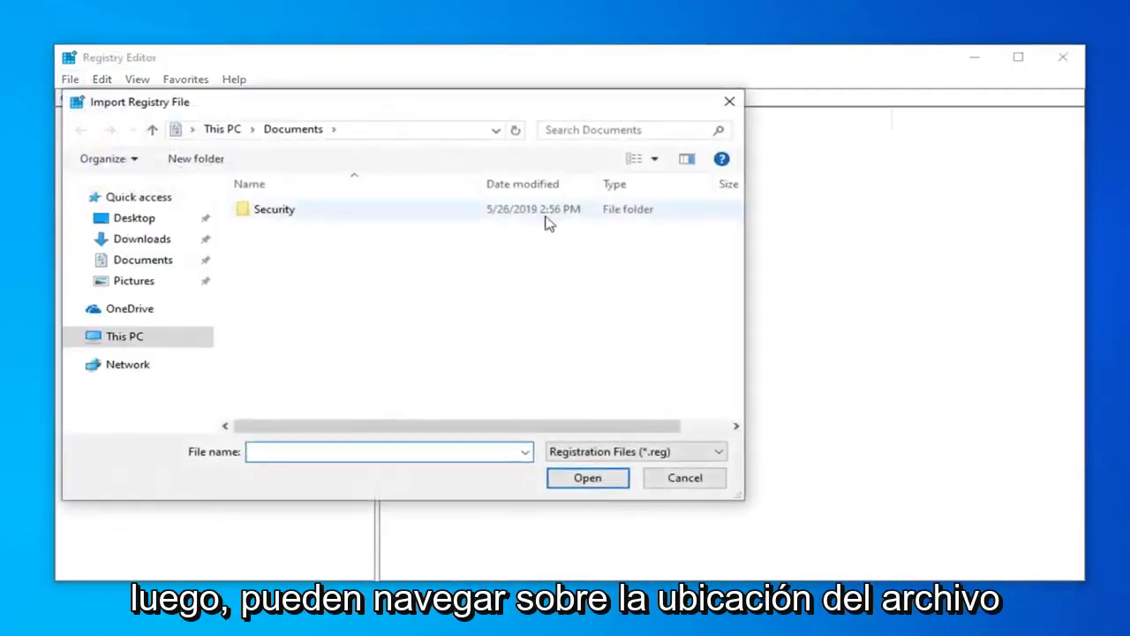
{"action": "left_click", "coordinate": [672, 478]}
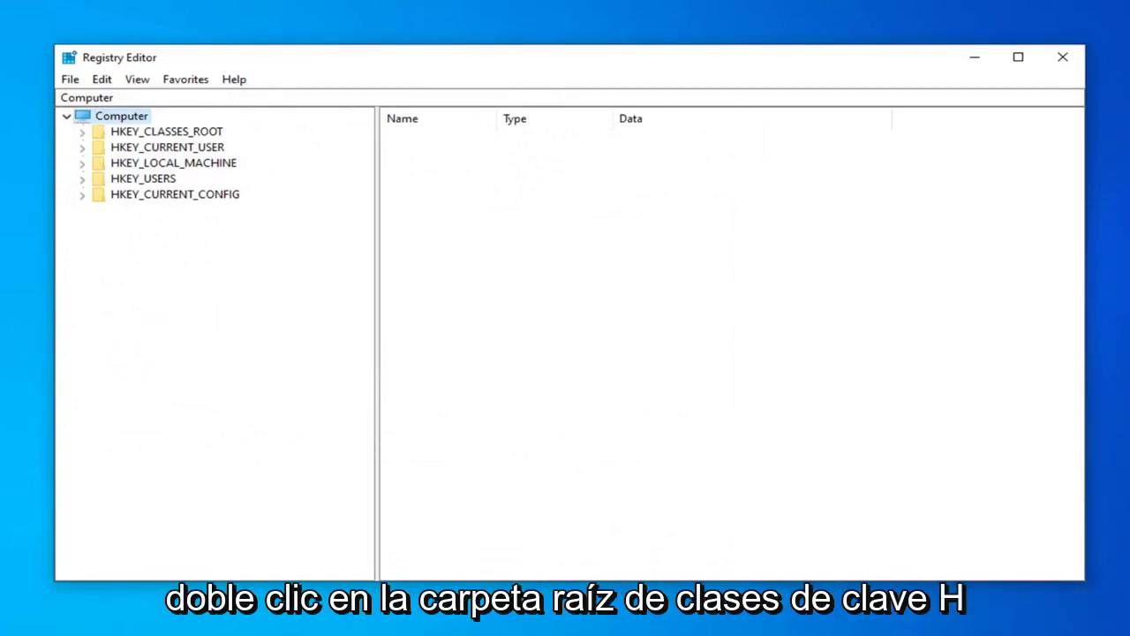
Expand HKEY_CLASSES_ROOT and select the .exe key to show its exefile default
{"action": "left_click", "coordinate": [148, 134]}
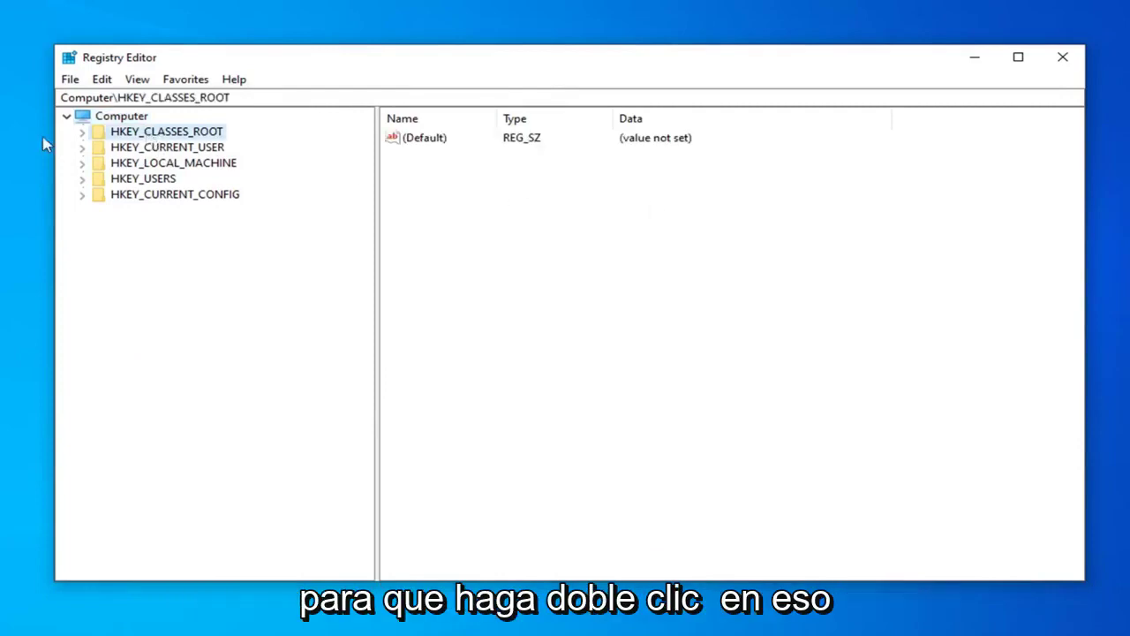
{"action": "left_click", "coordinate": [80, 133]}
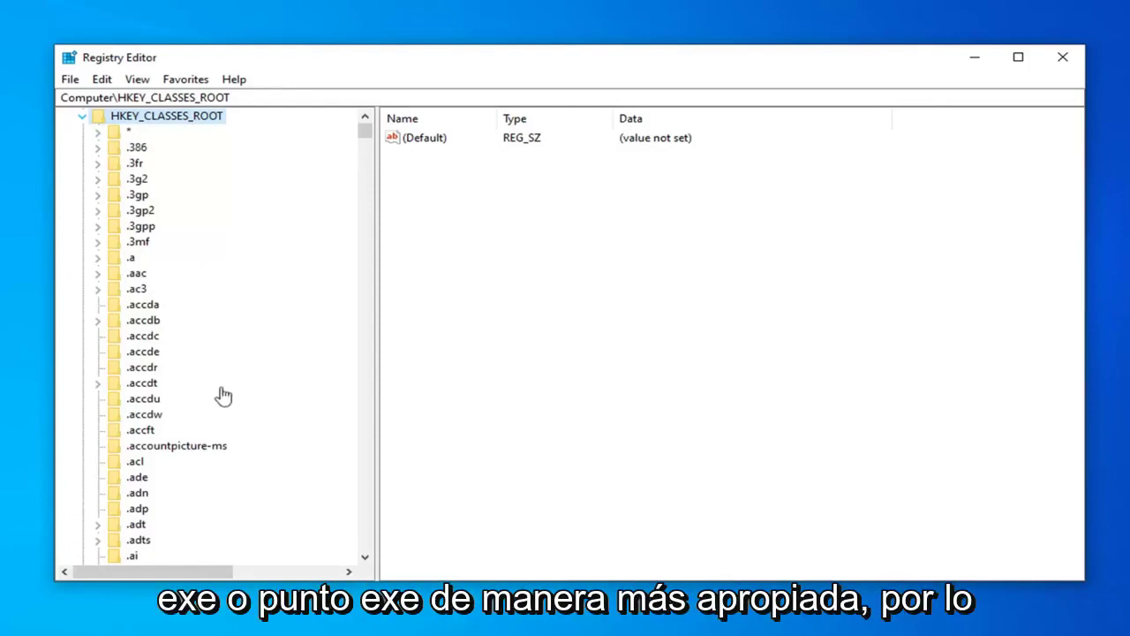
{"action": "left_click", "coordinate": [141, 399]}
{"action": "scroll", "coordinate": [143, 476], "scroll_direction": "down", "scroll_amount": 3}
{"action": "scroll", "coordinate": [141, 494], "scroll_direction": "down", "scroll_amount": 5}
{"action": "scroll", "coordinate": [144, 499], "scroll_direction": "down", "scroll_amount": 4}
{"action": "scroll", "coordinate": [139, 504], "scroll_direction": "down", "scroll_amount": 5}
{"action": "scroll", "coordinate": [132, 527], "scroll_direction": "down", "scroll_amount": 8}
{"action": "scroll", "coordinate": [133, 530], "scroll_direction": "down", "scroll_amount": 7}
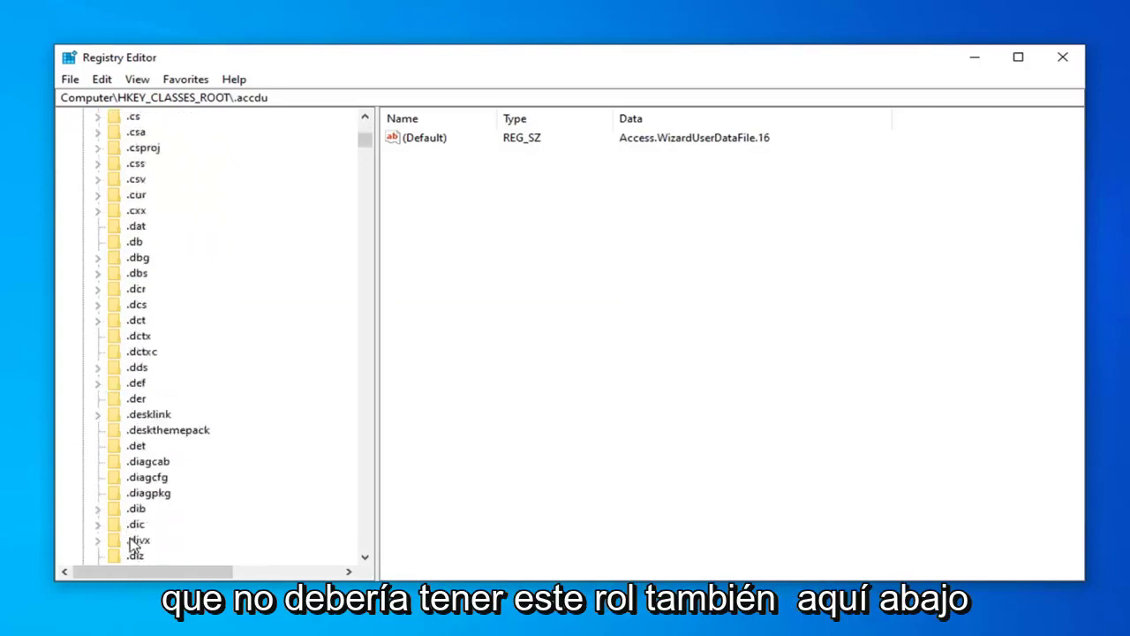
{"action": "scroll", "coordinate": [139, 545], "scroll_direction": "down", "scroll_amount": 7}
{"action": "scroll", "coordinate": [139, 547], "scroll_direction": "down", "scroll_amount": 7}
{"action": "scroll", "coordinate": [128, 543], "scroll_direction": "down", "scroll_amount": 1}
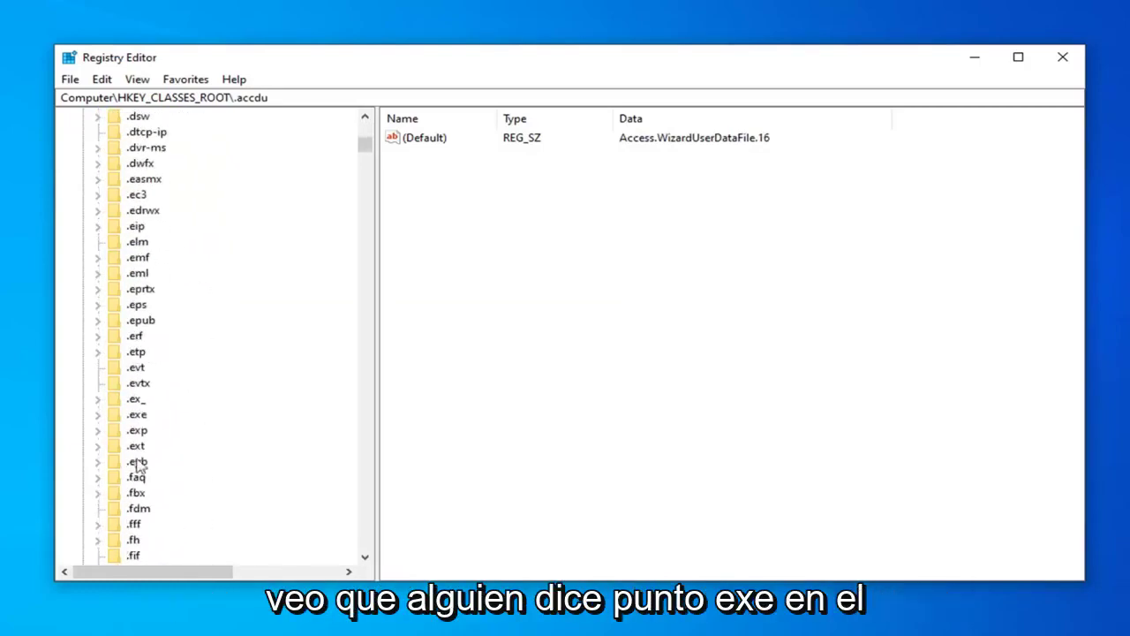
{"action": "left_click", "coordinate": [136, 417]}
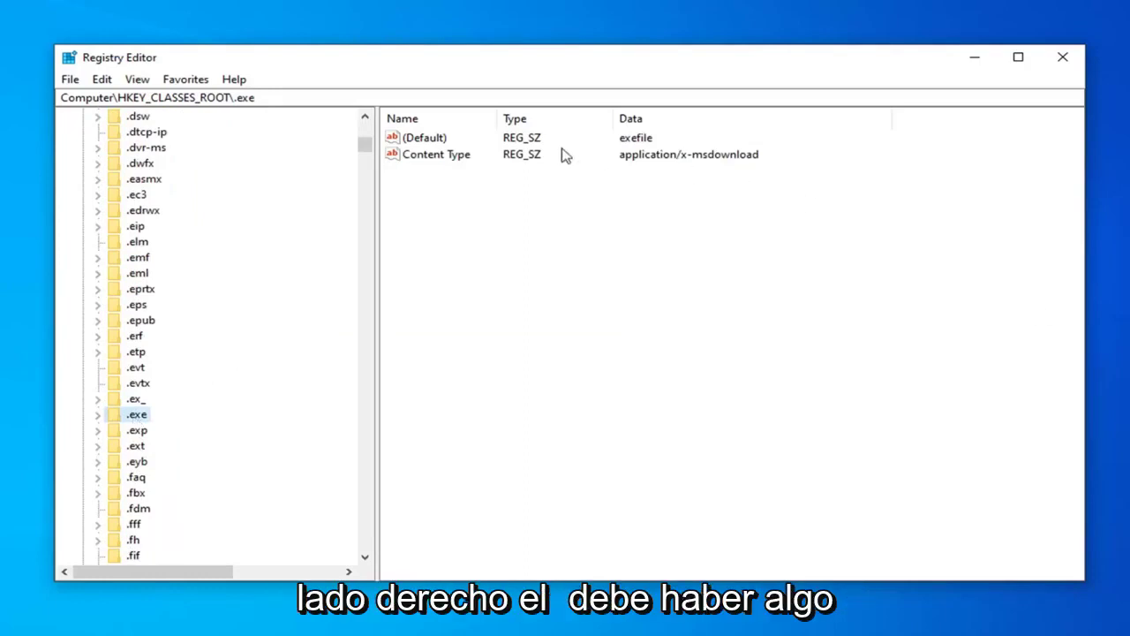
Check that the .exe (Default) value data reads exefile and close the editor with OK
{"action": "double_click", "coordinate": [413, 139]}
{"action": "left_click_drag", "start_coordinate": [344, 136], "coordinate": [663, 201]}
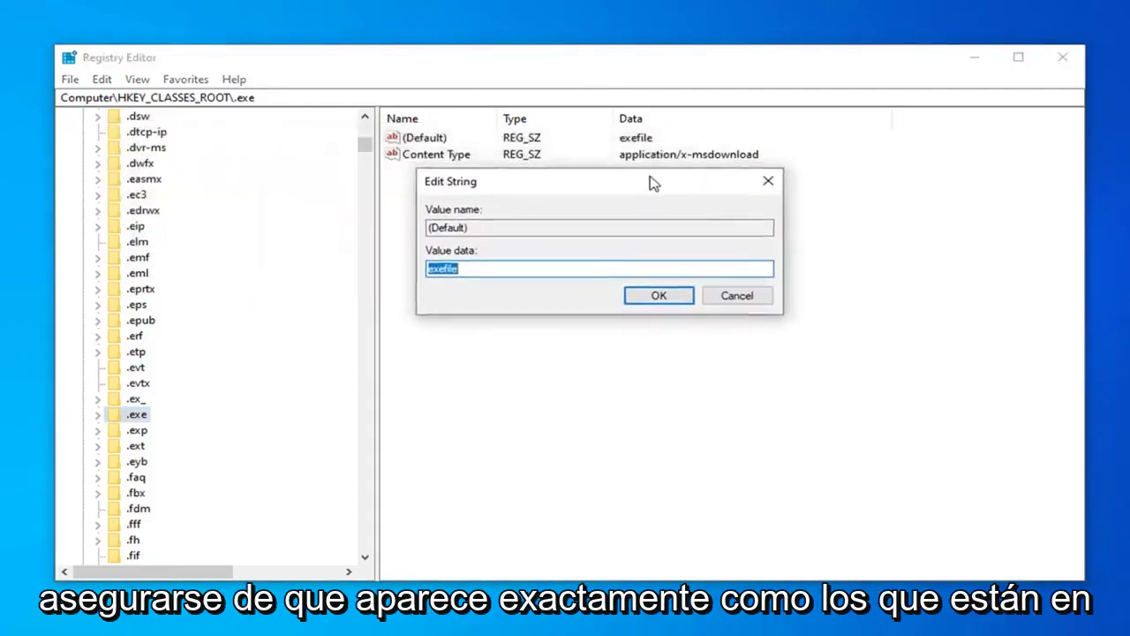
{"action": "left_click", "coordinate": [503, 292]}
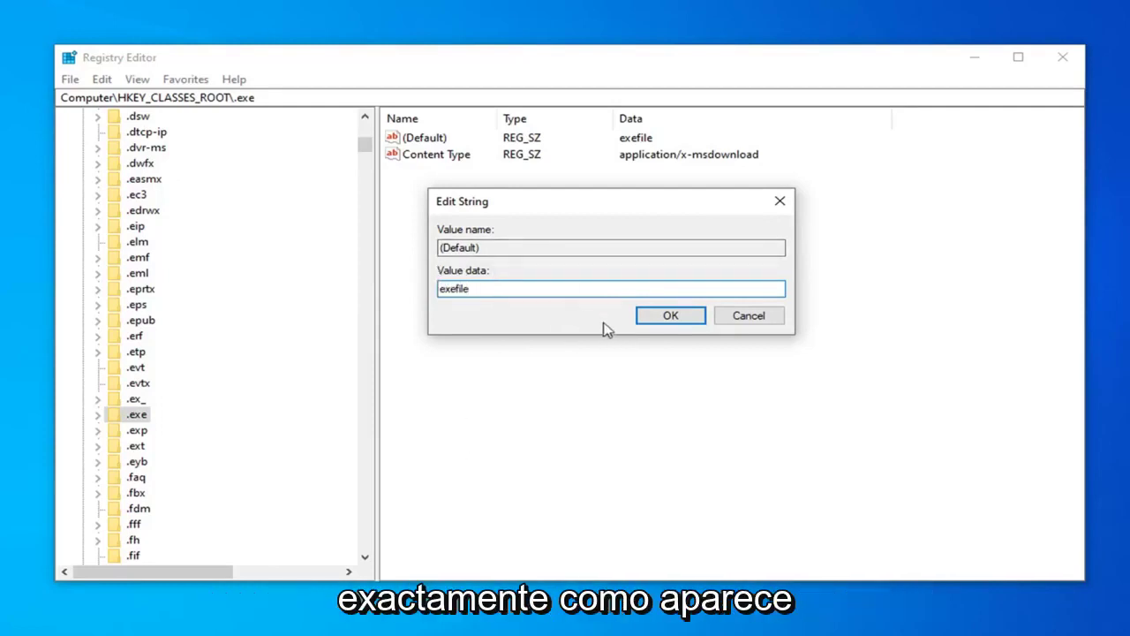
{"action": "left_click", "coordinate": [668, 315]}
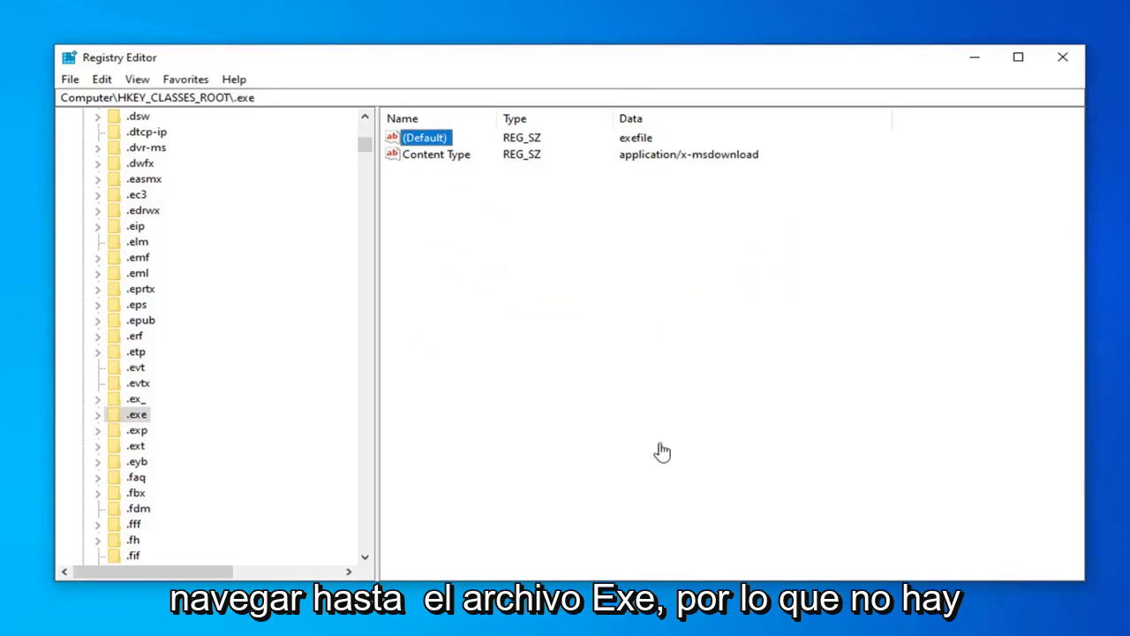
Scroll the HKEY_CLASSES_ROOT tree past the extension keys down to the Excel entries
{"action": "left_click", "coordinate": [139, 430]}
{"action": "scroll", "coordinate": [151, 438], "scroll_direction": "down", "scroll_amount": 7}
{"action": "scroll", "coordinate": [155, 434], "scroll_direction": "down", "scroll_amount": 7}
{"action": "scroll", "coordinate": [157, 429], "scroll_direction": "down", "scroll_amount": 7}
{"action": "scroll", "coordinate": [154, 431], "scroll_direction": "down", "scroll_amount": 5}
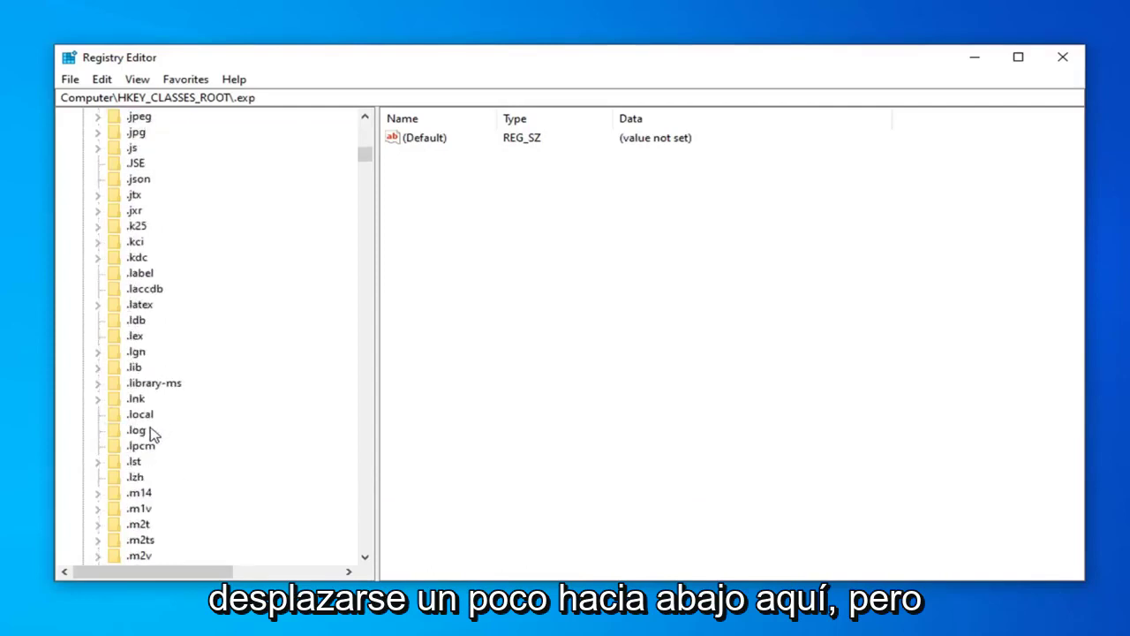
{"action": "scroll", "coordinate": [142, 446], "scroll_direction": "down", "scroll_amount": 5}
{"action": "scroll", "coordinate": [149, 437], "scroll_direction": "down", "scroll_amount": 8}
{"action": "scroll", "coordinate": [177, 428], "scroll_direction": "down", "scroll_amount": 8}
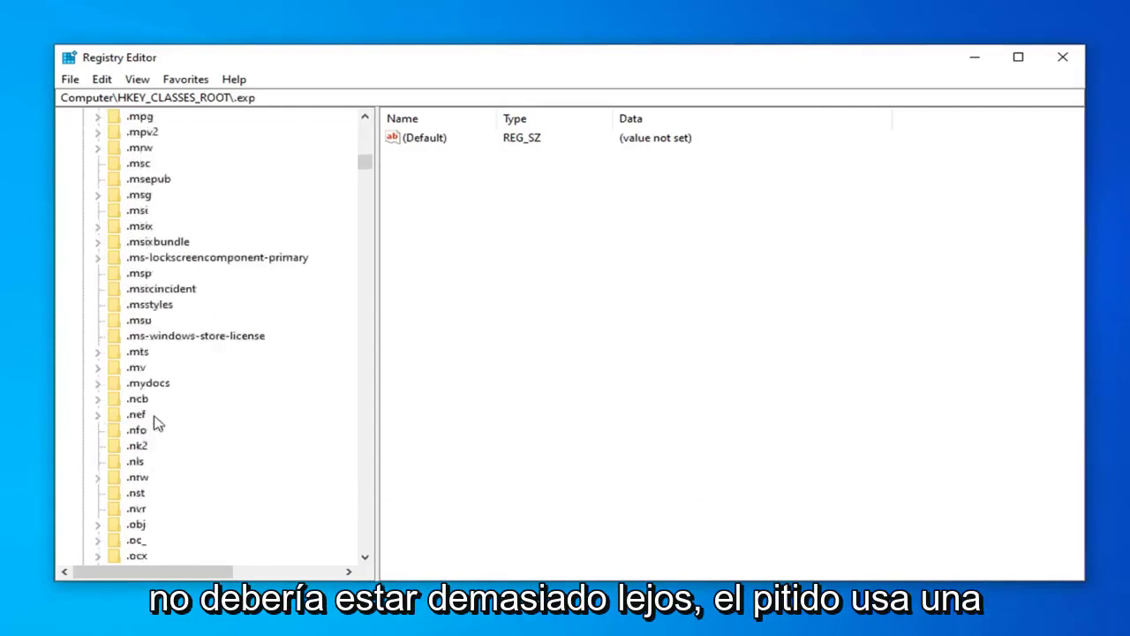
{"action": "scroll", "coordinate": [216, 418], "scroll_direction": "down", "scroll_amount": 10}
{"action": "scroll", "coordinate": [223, 416], "scroll_direction": "down", "scroll_amount": 5}
{"action": "mouse_move", "coordinate": [365, 168]}
{"action": "left_mouse_down"}
{"action": "mouse_move", "coordinate": [381, 373]}
{"action": "mouse_move", "coordinate": [363, 518]}
{"action": "mouse_move", "coordinate": [356, 345]}
{"action": "mouse_move", "coordinate": [374, 184]}
{"action": "mouse_move", "coordinate": [374, 262]}
{"action": "left_mouse_up"}
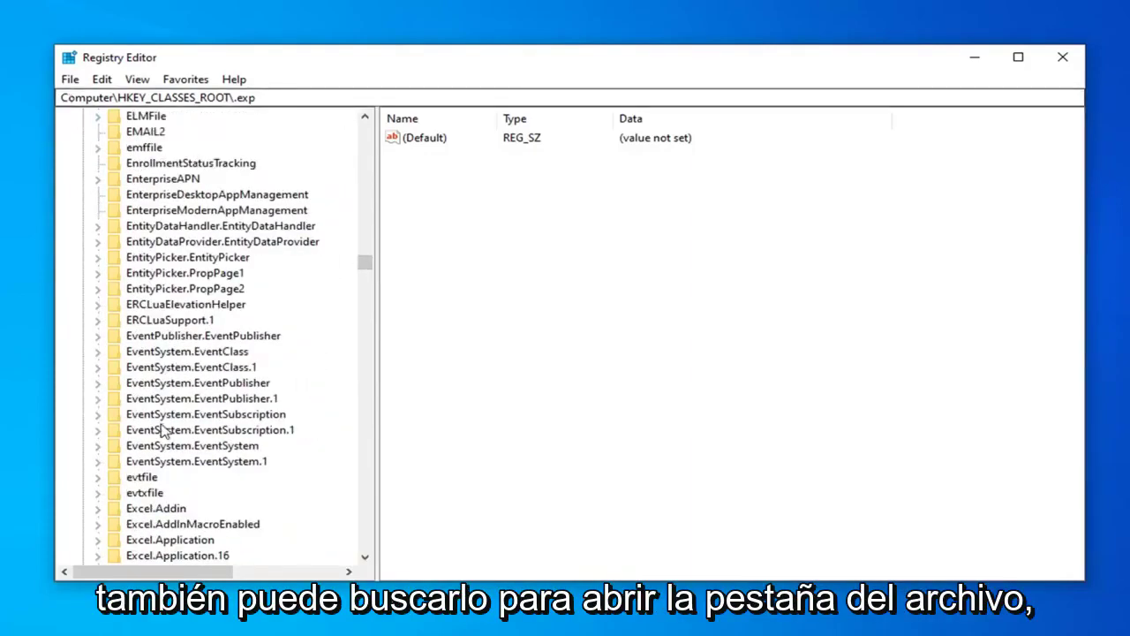
{"action": "scroll", "coordinate": [150, 449], "scroll_direction": "down", "scroll_amount": 2}
{"action": "scroll", "coordinate": [150, 448], "scroll_direction": "down", "scroll_amount": 5}
{"action": "scroll", "coordinate": [150, 464], "scroll_direction": "down", "scroll_amount": 3}
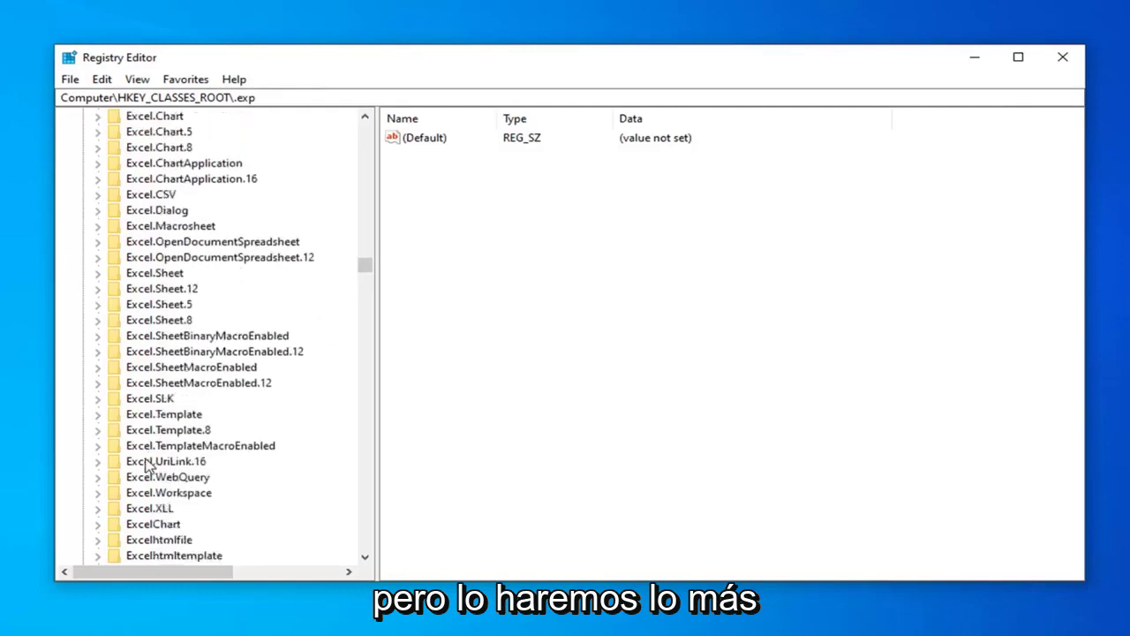
{"action": "scroll", "coordinate": [146, 462], "scroll_direction": "down", "scroll_amount": 1}
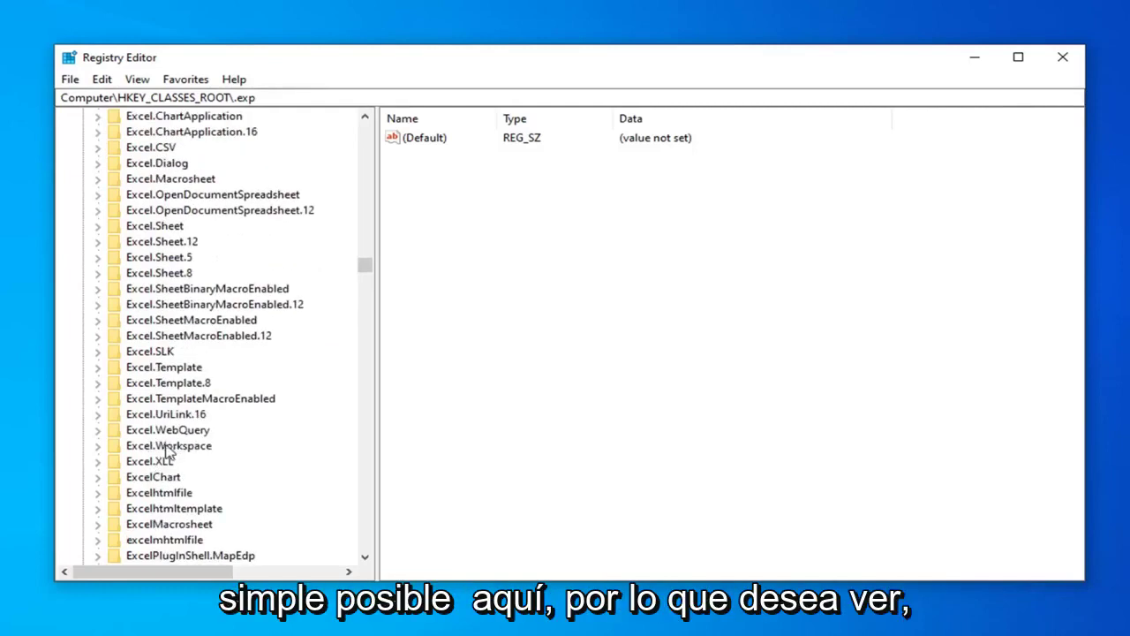
Find 'exefile' with a keys-only search to open the exefile key (Default: Application)
{"action": "left_click", "coordinate": [136, 79]}
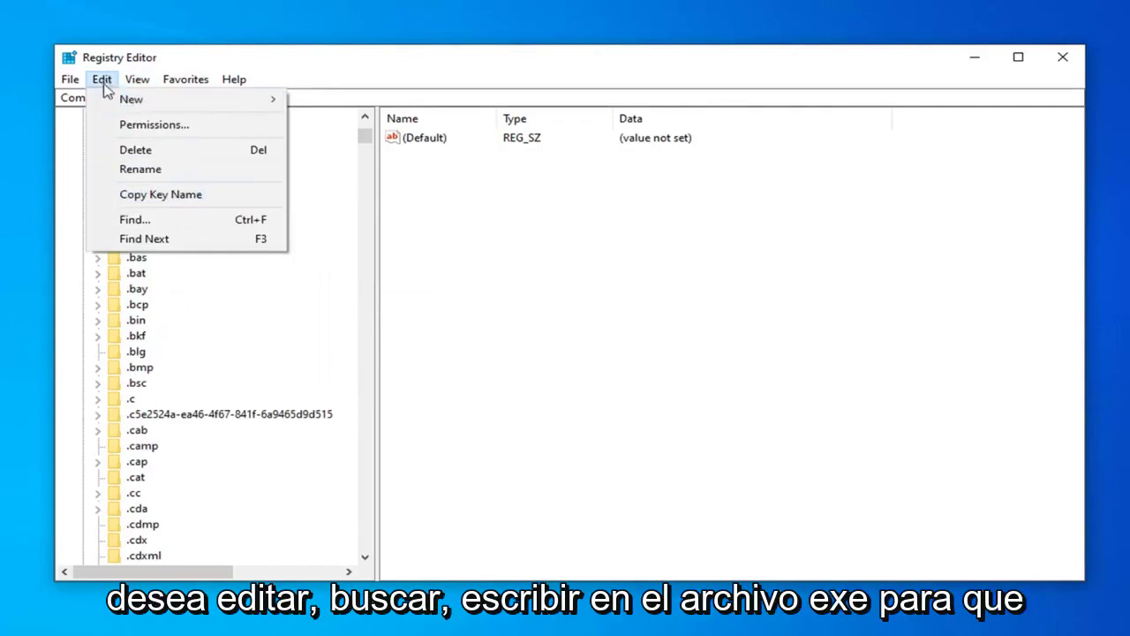
{"action": "left_click", "coordinate": [137, 220]}
{"action": "type", "text": "exefile"}
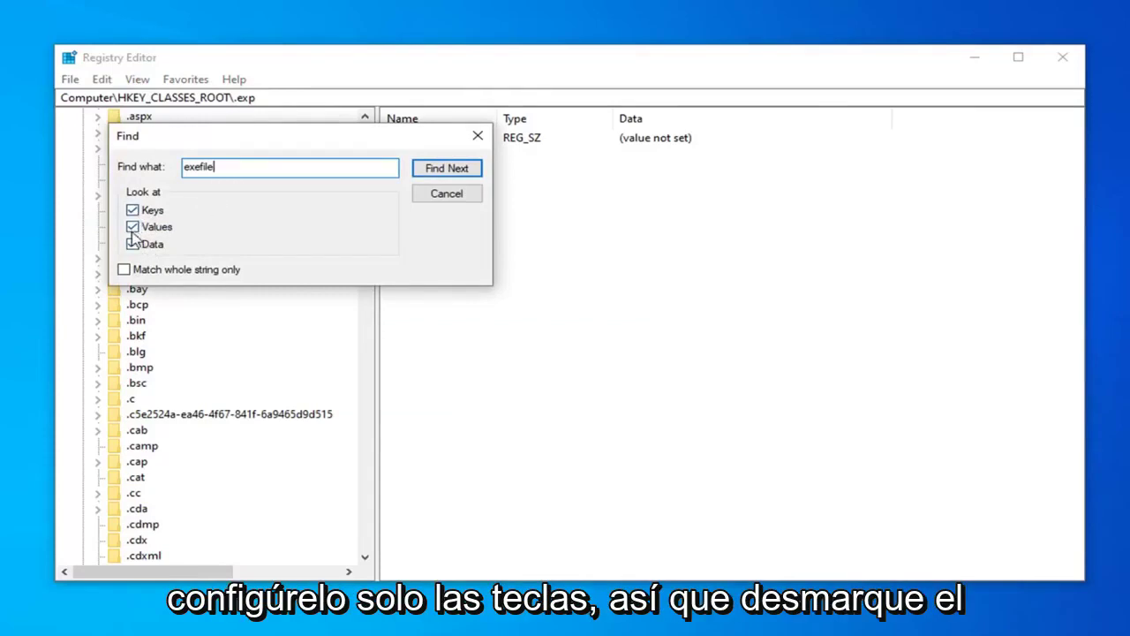
{"action": "left_click", "coordinate": [132, 227]}
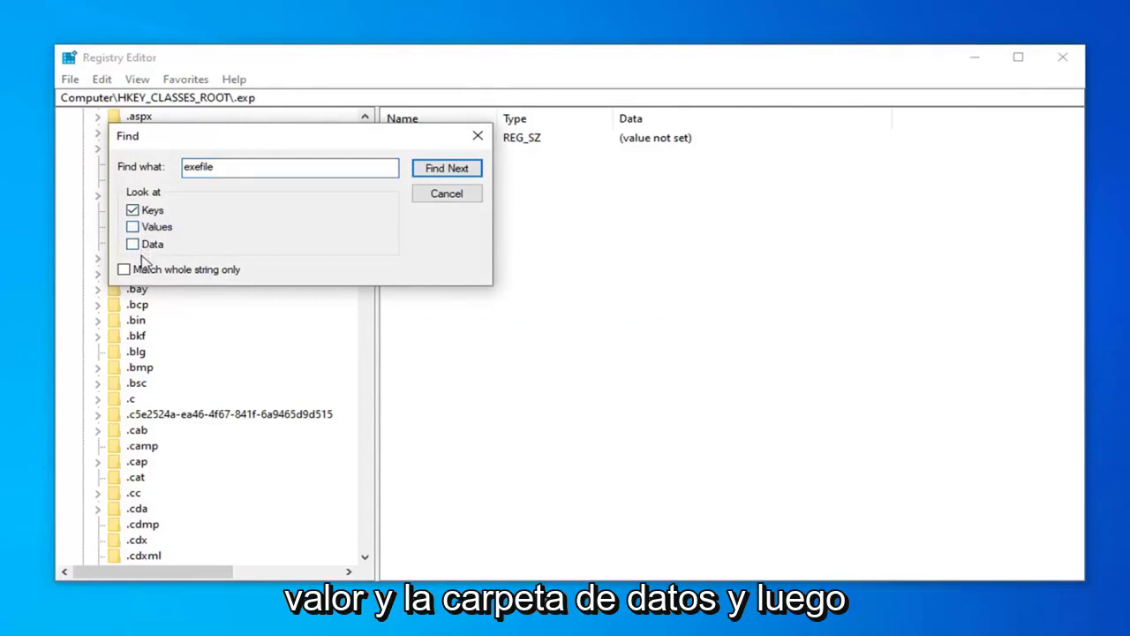
{"action": "left_click", "coordinate": [448, 170]}
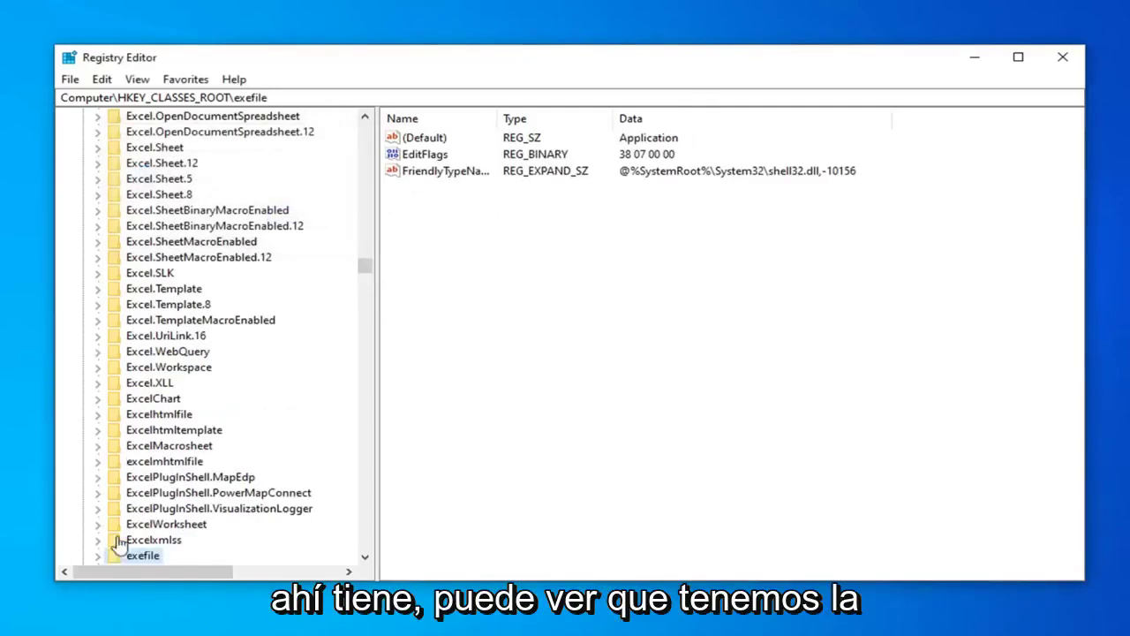
{"action": "scroll", "coordinate": [131, 529], "scroll_direction": "down", "scroll_amount": 1}
{"action": "scroll", "coordinate": [128, 424], "scroll_direction": "down", "scroll_amount": 2}
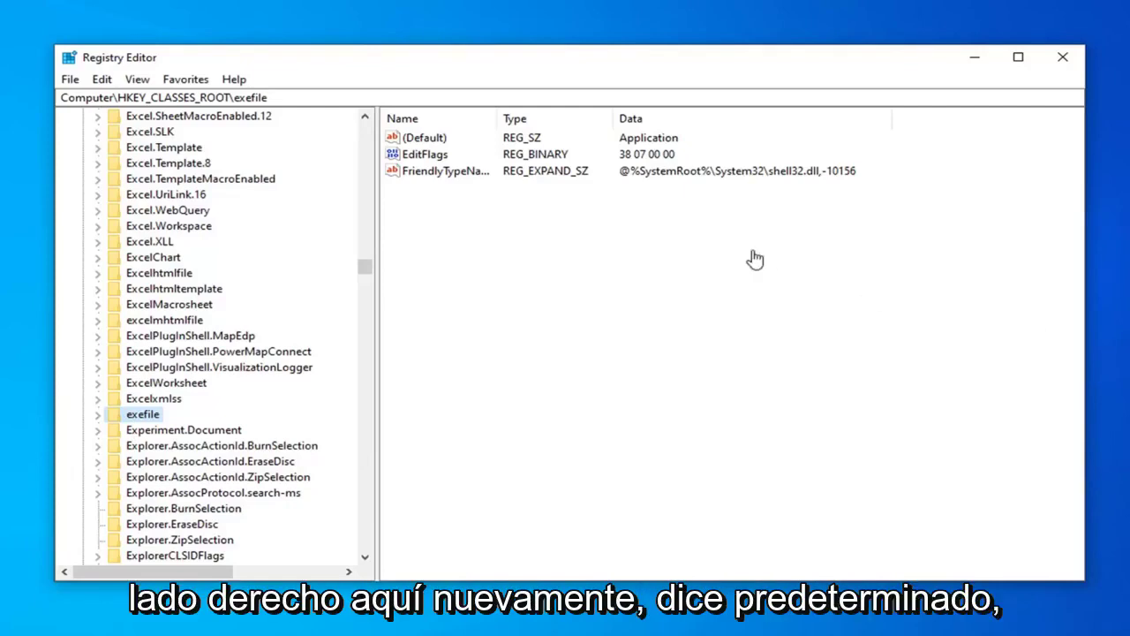
{"action": "double_click", "coordinate": [427, 140]}
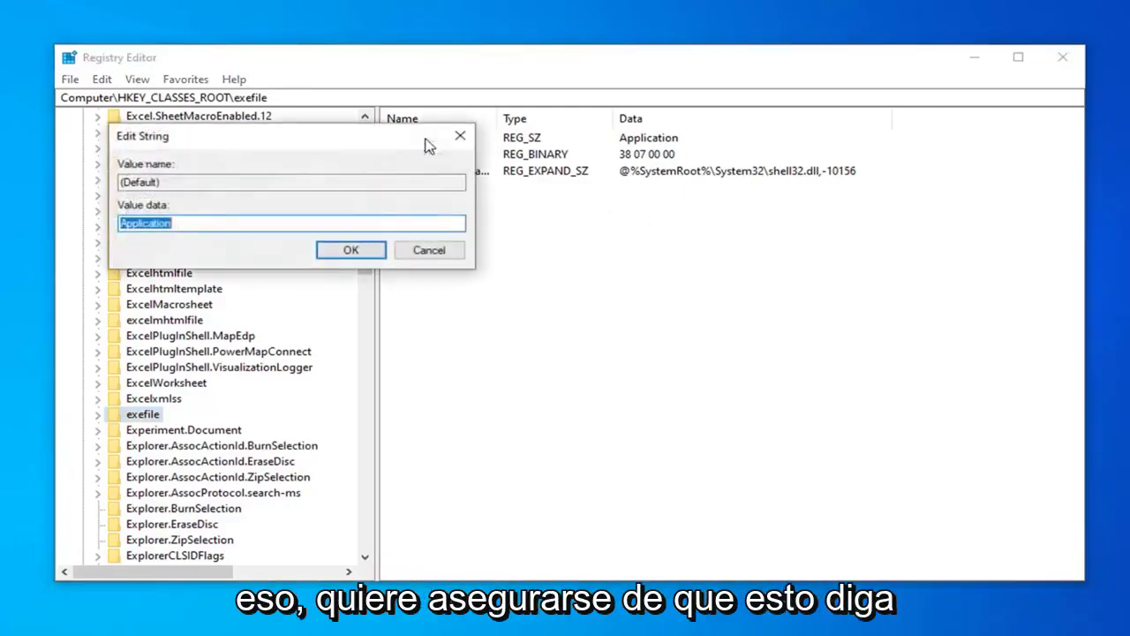
{"action": "left_click_drag", "start_coordinate": [327, 138], "coordinate": [752, 178]}
{"action": "key", "text": "End"}
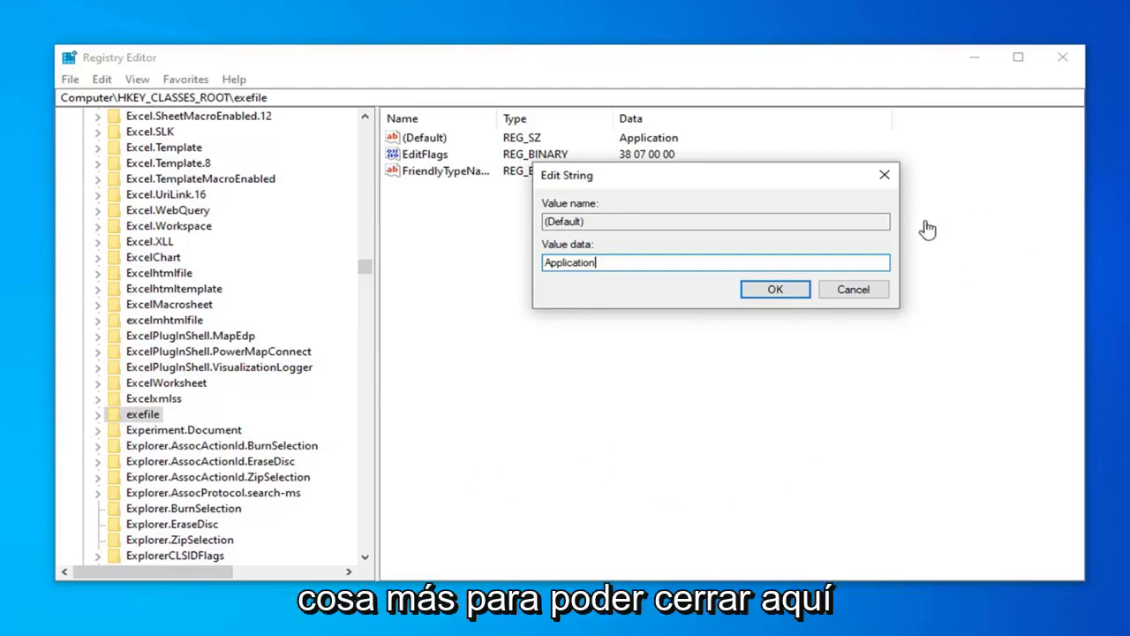
Expand exefile > shell > open and select command, whose Default reads "%1" %*
{"action": "left_click", "coordinate": [887, 175]}
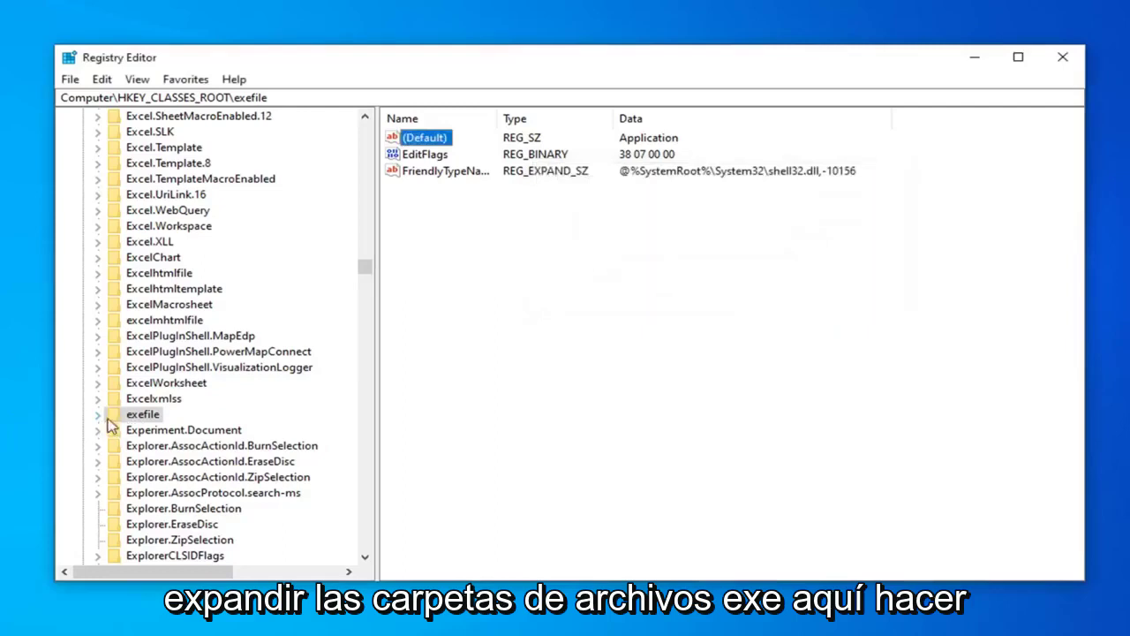
{"action": "left_click", "coordinate": [100, 418]}
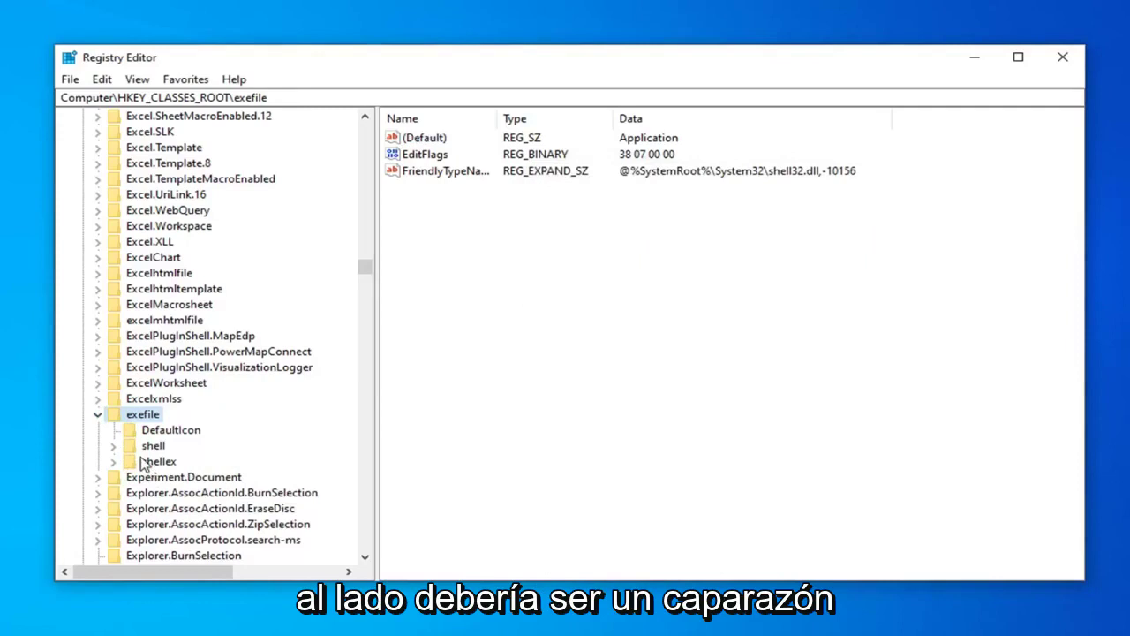
{"action": "left_click", "coordinate": [150, 447]}
{"action": "left_click", "coordinate": [113, 446]}
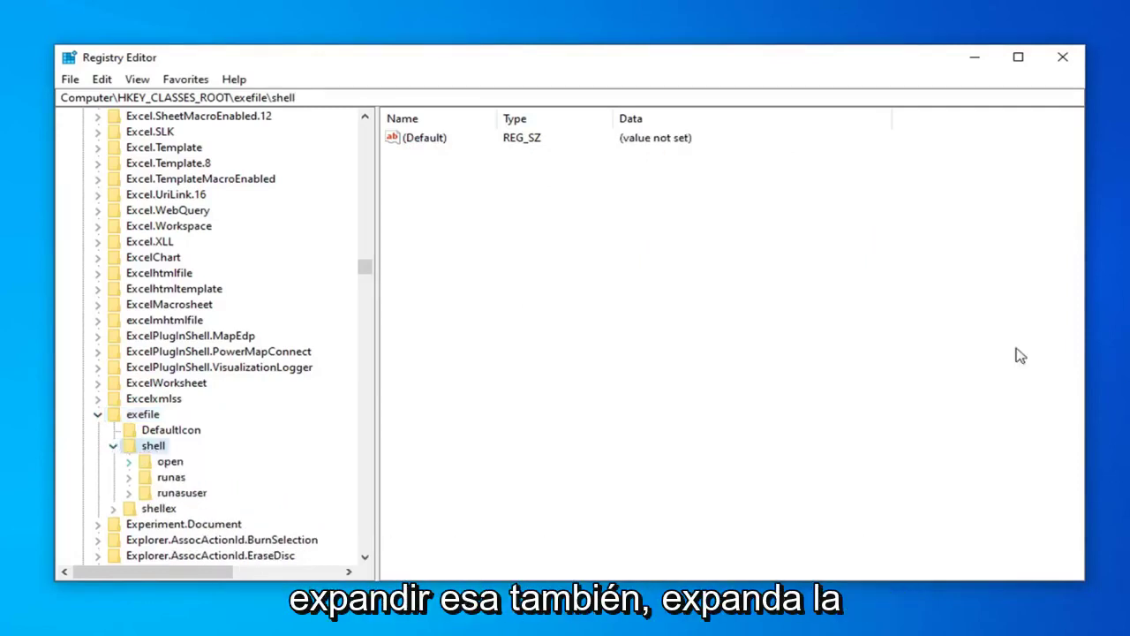
{"action": "left_click", "coordinate": [170, 460]}
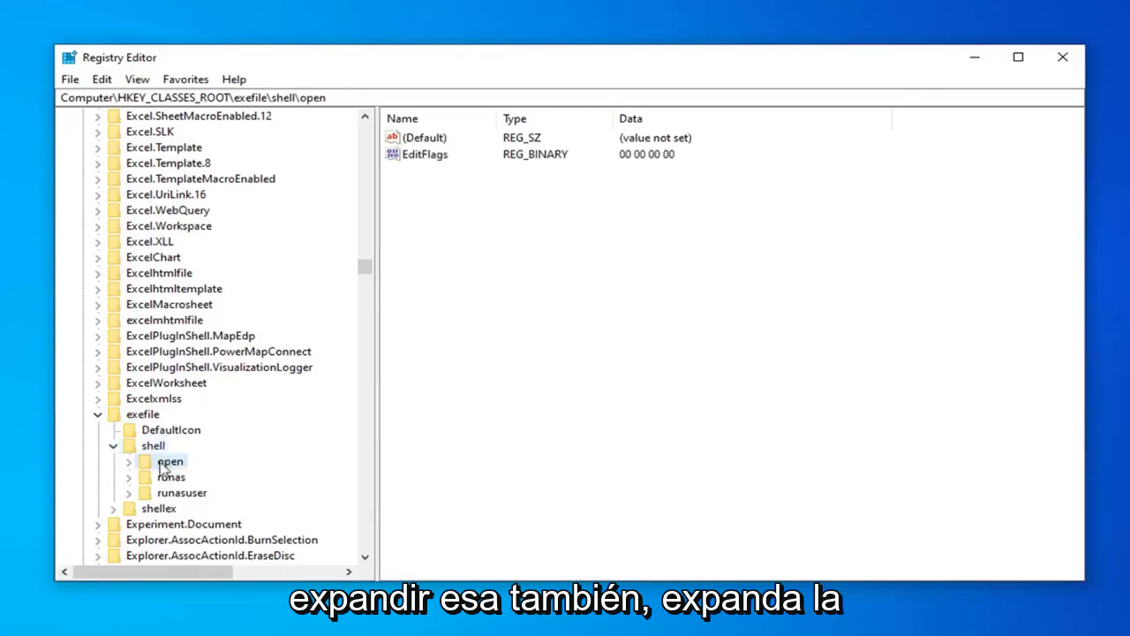
{"action": "left_click", "coordinate": [129, 461]}
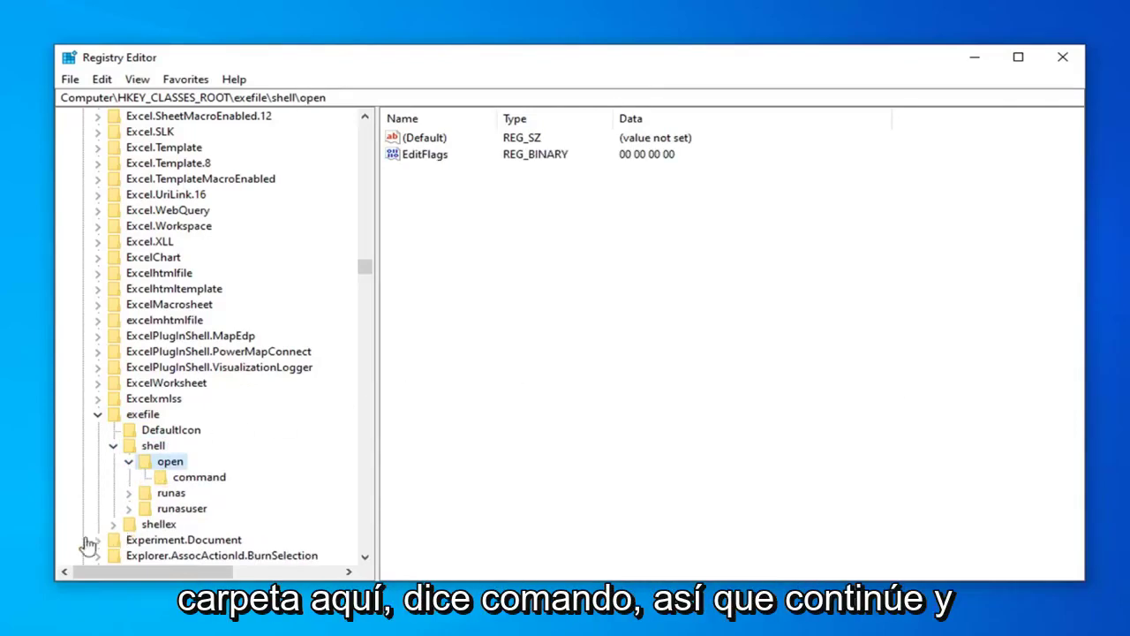
{"action": "left_click", "coordinate": [200, 481]}
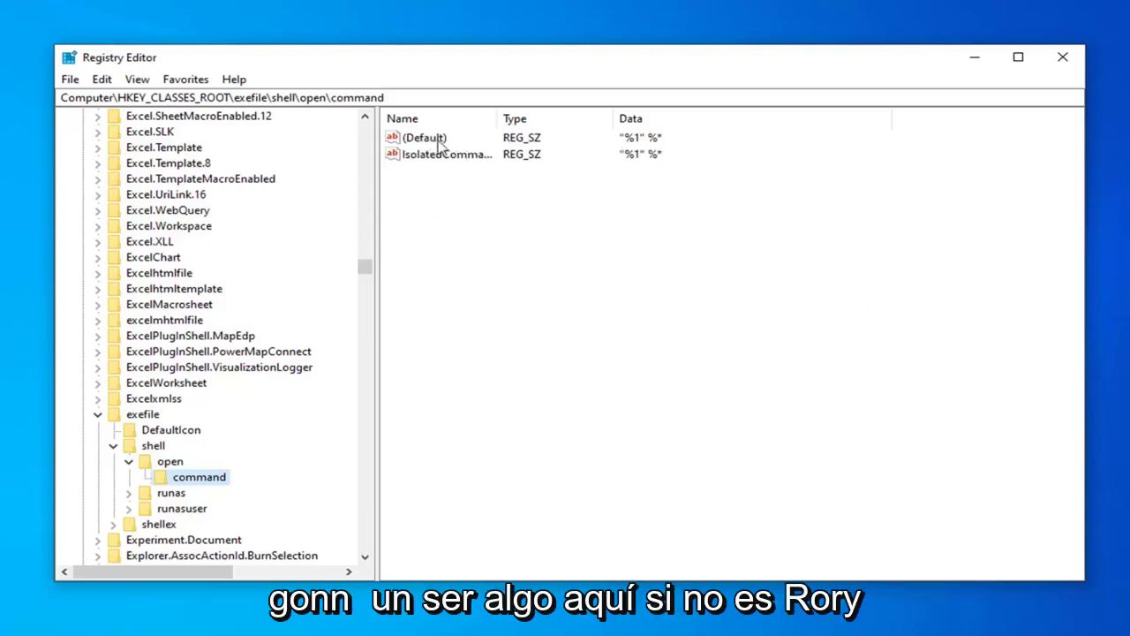
Check that the exefile\shell\open\command (Default) value reads "%1" %* and accept it unchanged
{"action": "double_click", "coordinate": [395, 138]}
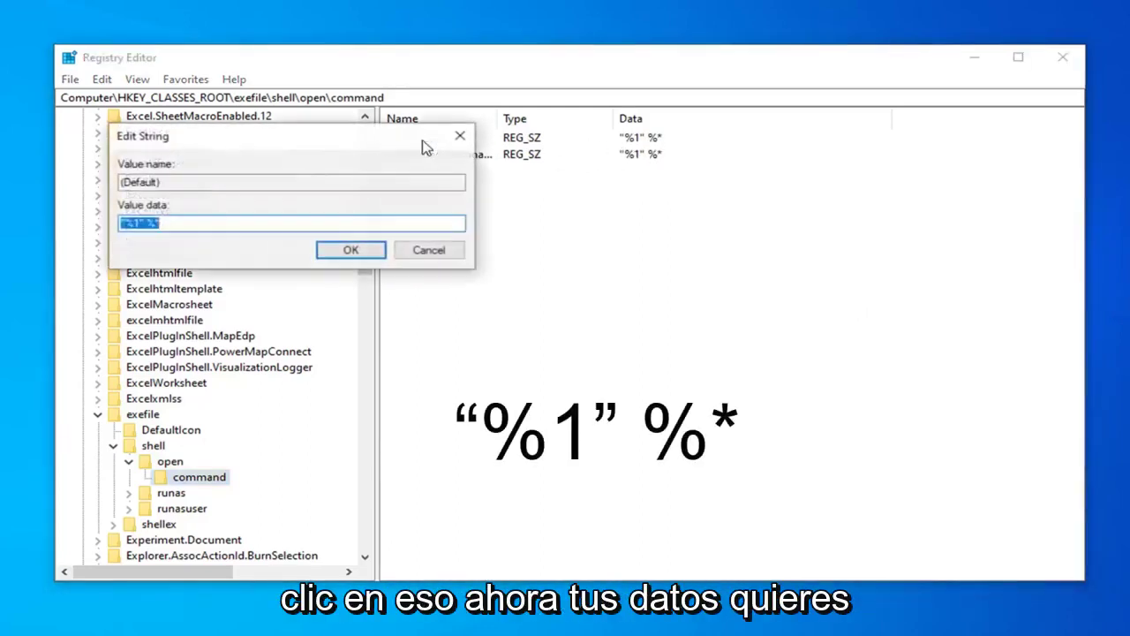
{"action": "left_click", "coordinate": [265, 222]}
{"action": "left_click_drag", "start_coordinate": [231, 147], "coordinate": [565, 190]}
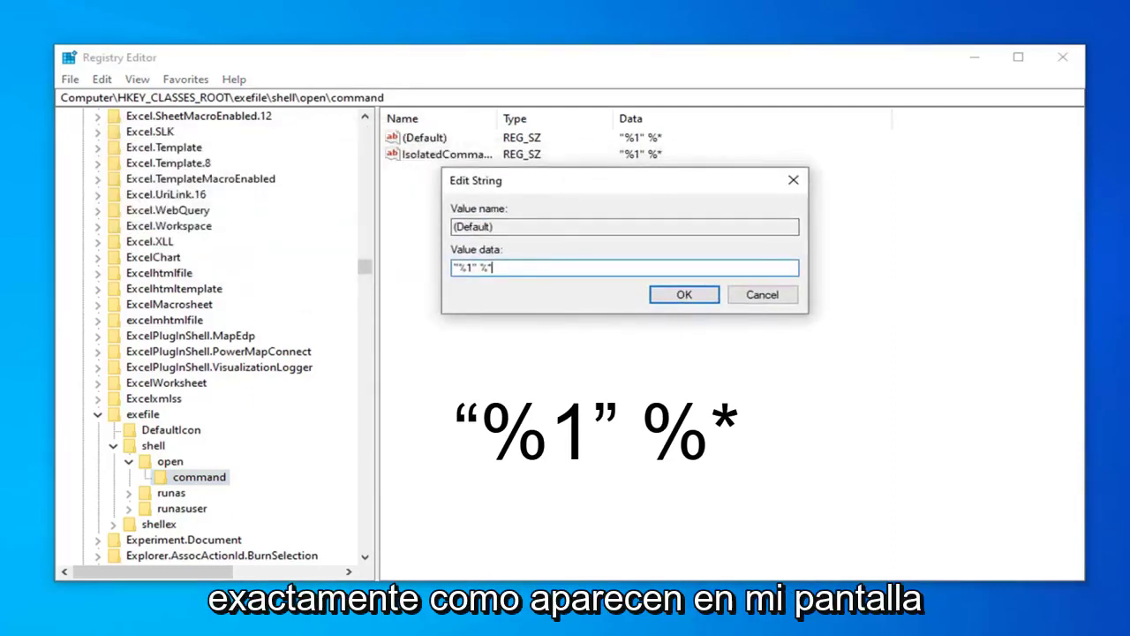
{"action": "key", "text": "ctrl+a"}
{"action": "key", "text": "End"}
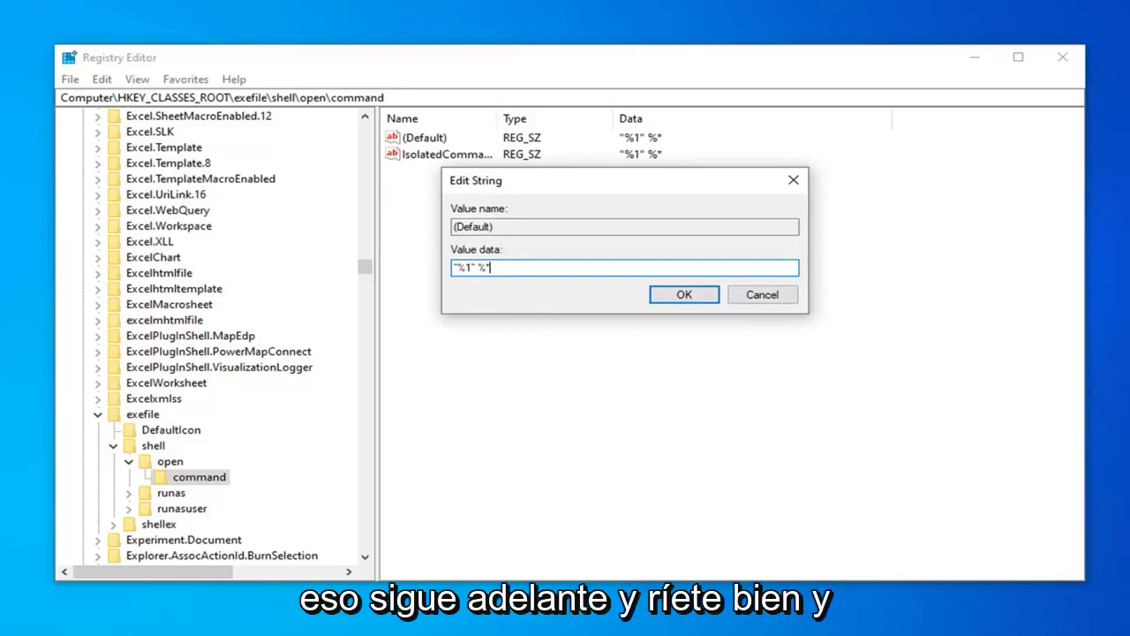
{"action": "left_click", "coordinate": [684, 295]}
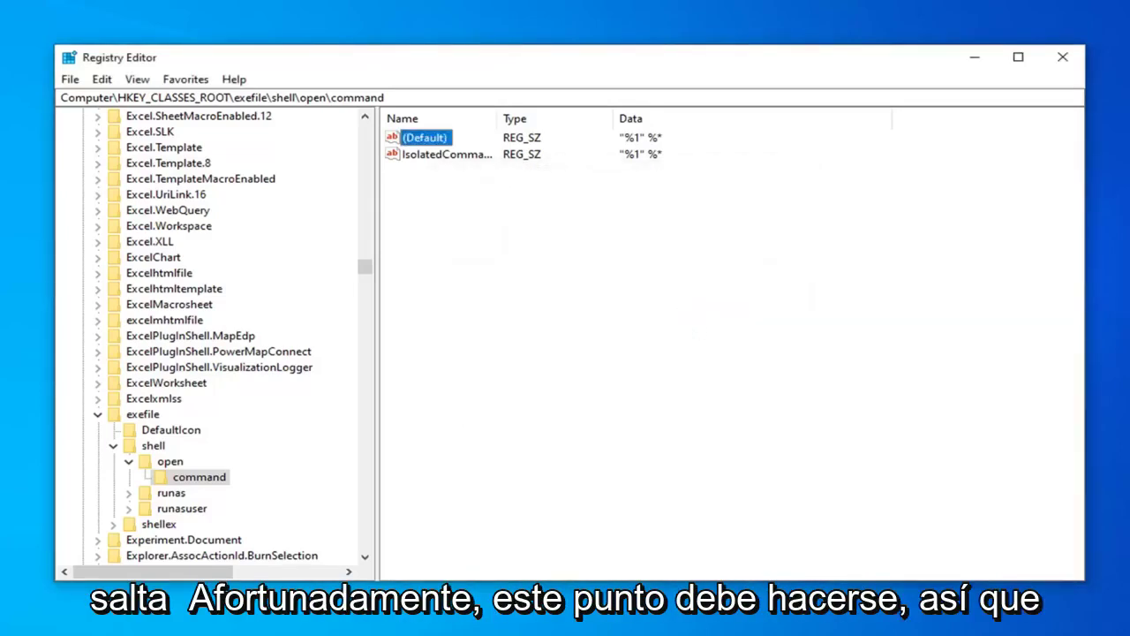
Close Registry Editor to return to the Windows 10 desktop
{"action": "left_click", "coordinate": [1073, 60]}
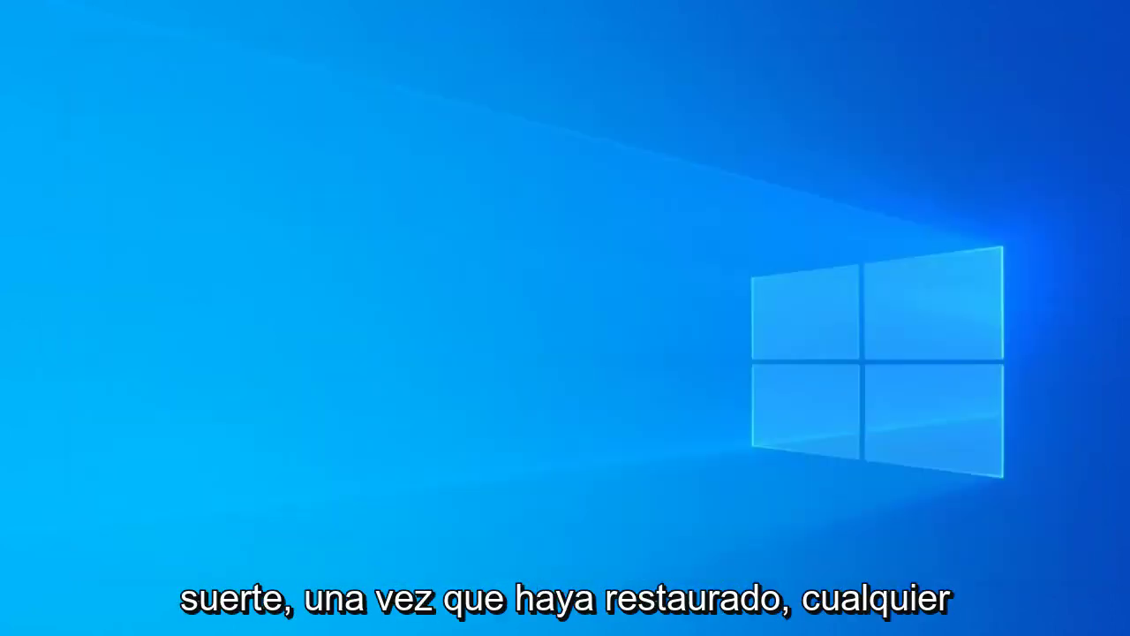